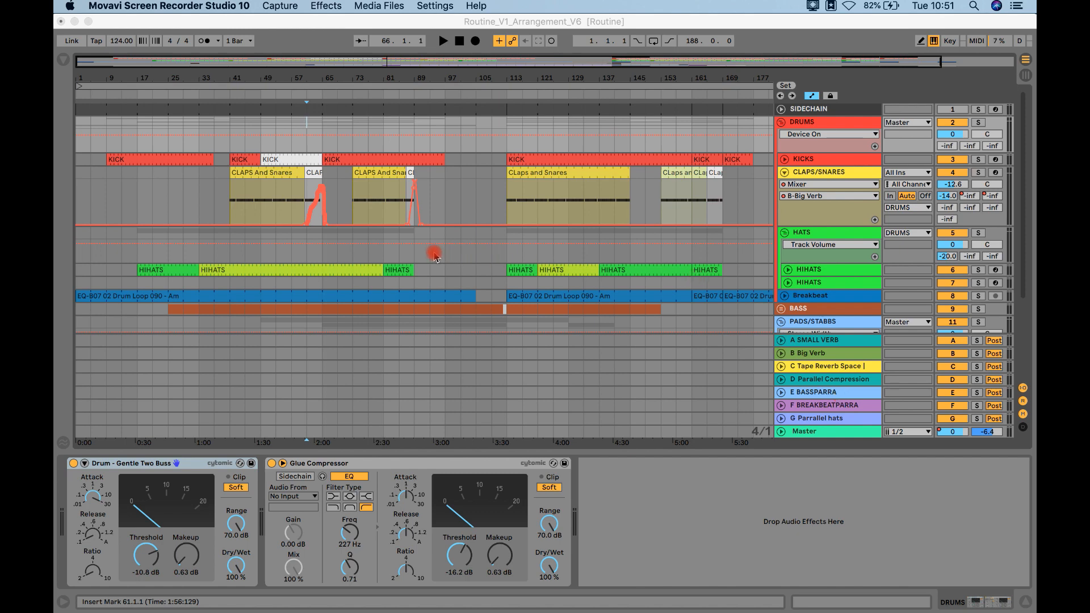
Step: Inspect the short white fill clips on the CLAPS/SNARES track around bars 60, 86 and 165
click(313, 172)
click(313, 173)
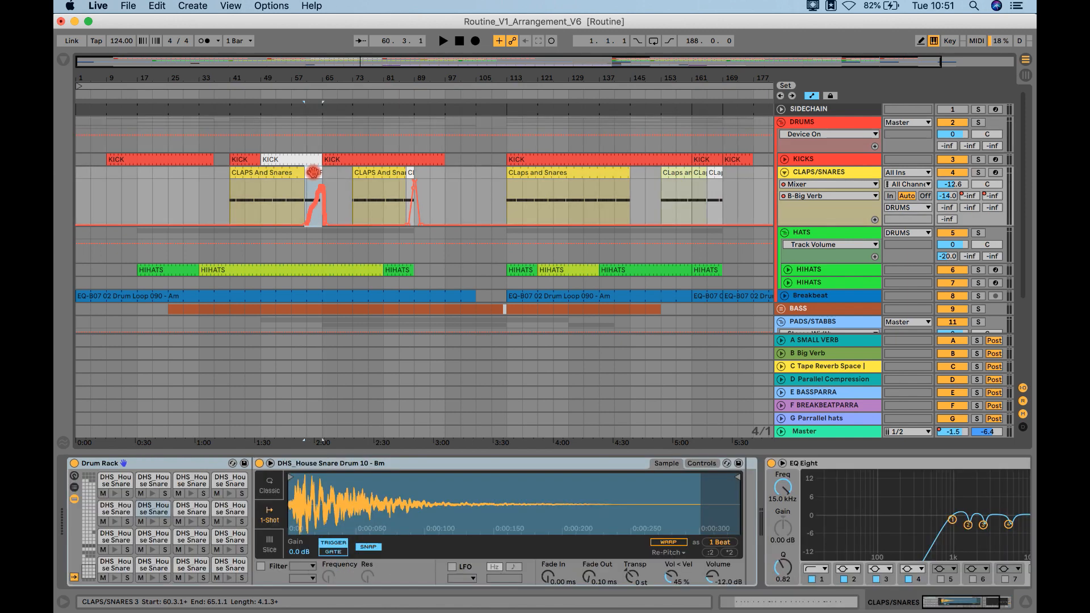
click(410, 172)
click(719, 185)
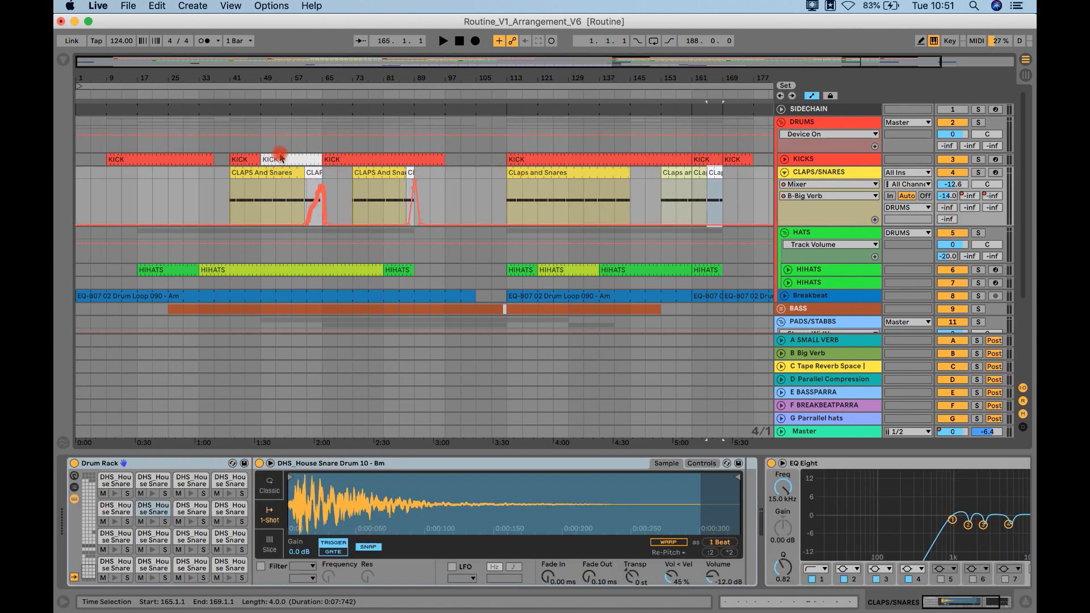
Step: Inspect the white KICK clip at bar 49 and the short Carbon2_Stabbb clip at bar 139
click(280, 158)
scroll(621, 290, down, 5)
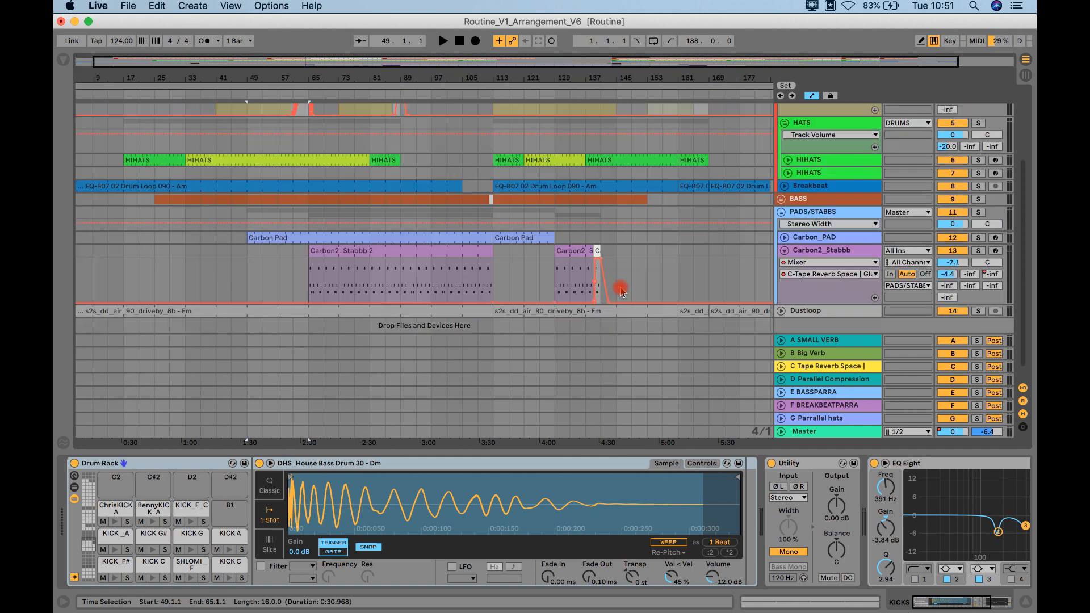
click(597, 253)
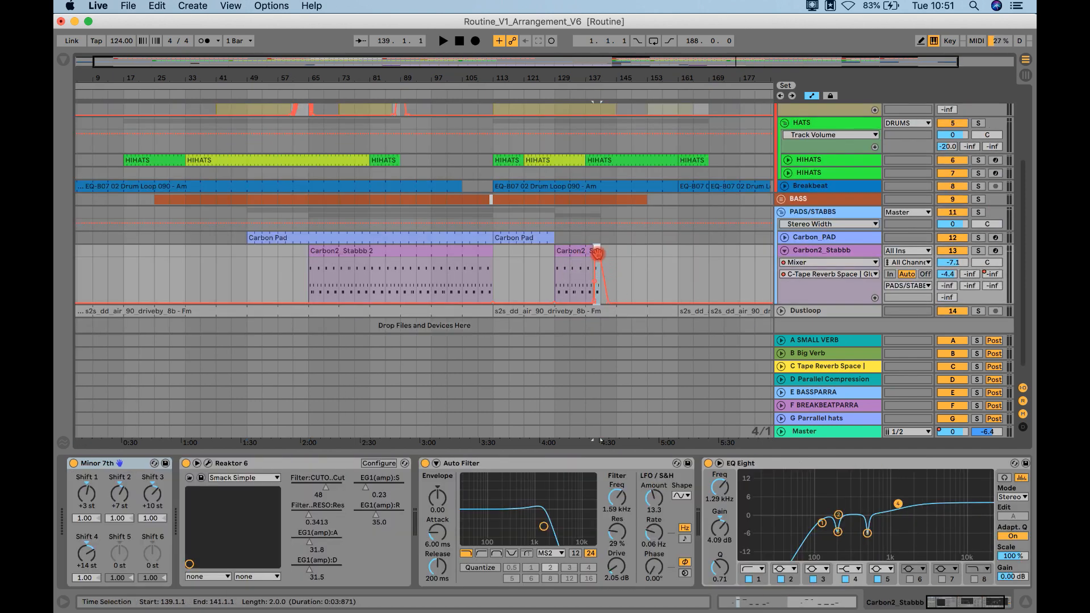
scroll(588, 233, up, 5)
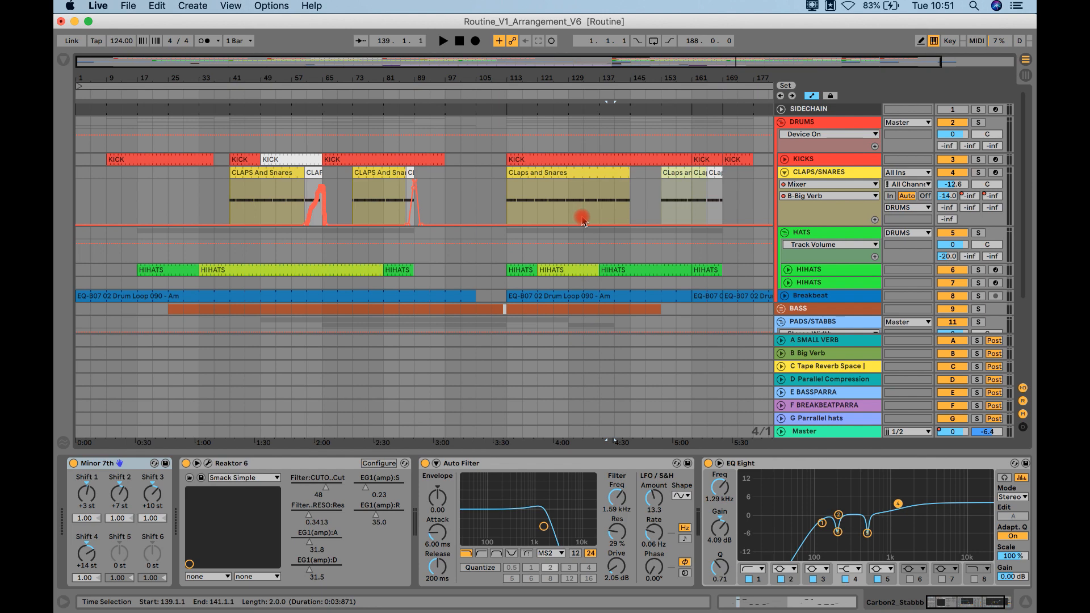
Step: Play the arrangement from the white KICK clip at bar 49, and stop playback after listening
click(277, 158)
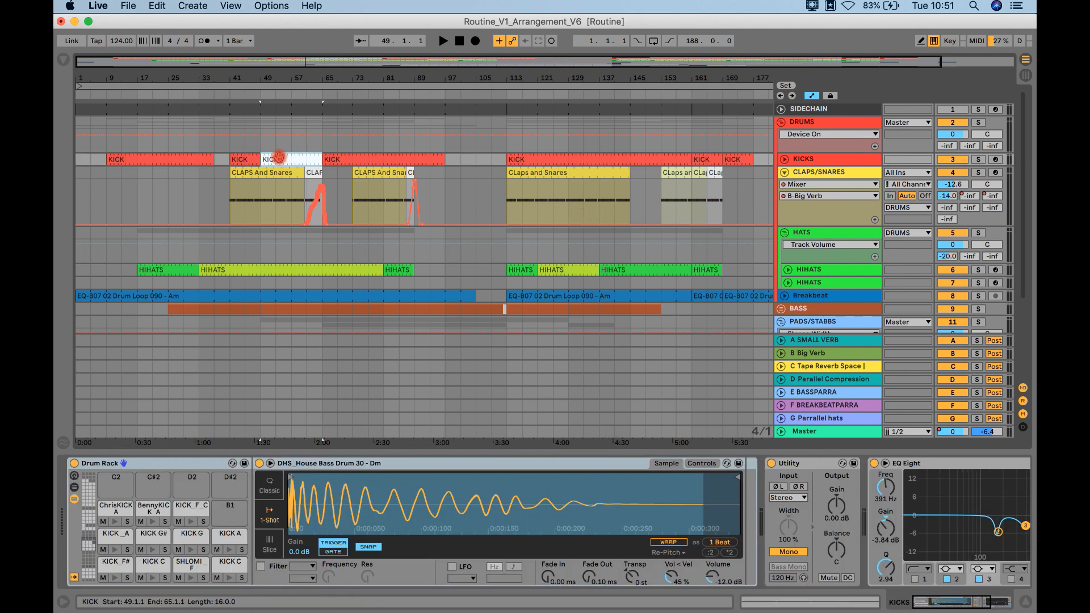
key(space)
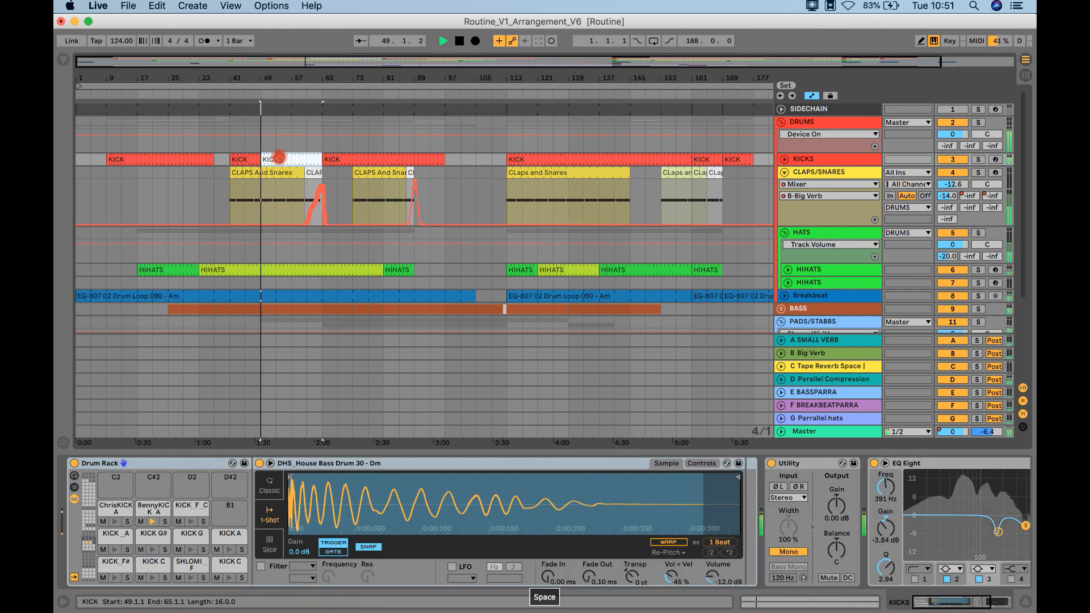
key(space)
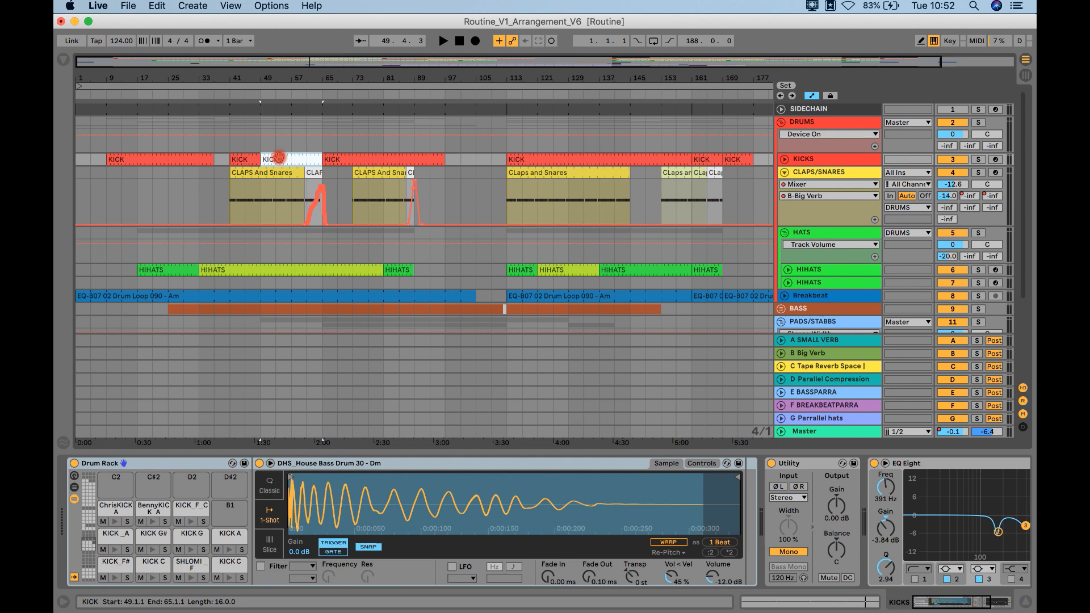
Step: Review the device chains of the KICKS, CLAPS/SNARES and Breakbeat tracks, and select the KICK clip at bar 65
click(826, 160)
click(831, 173)
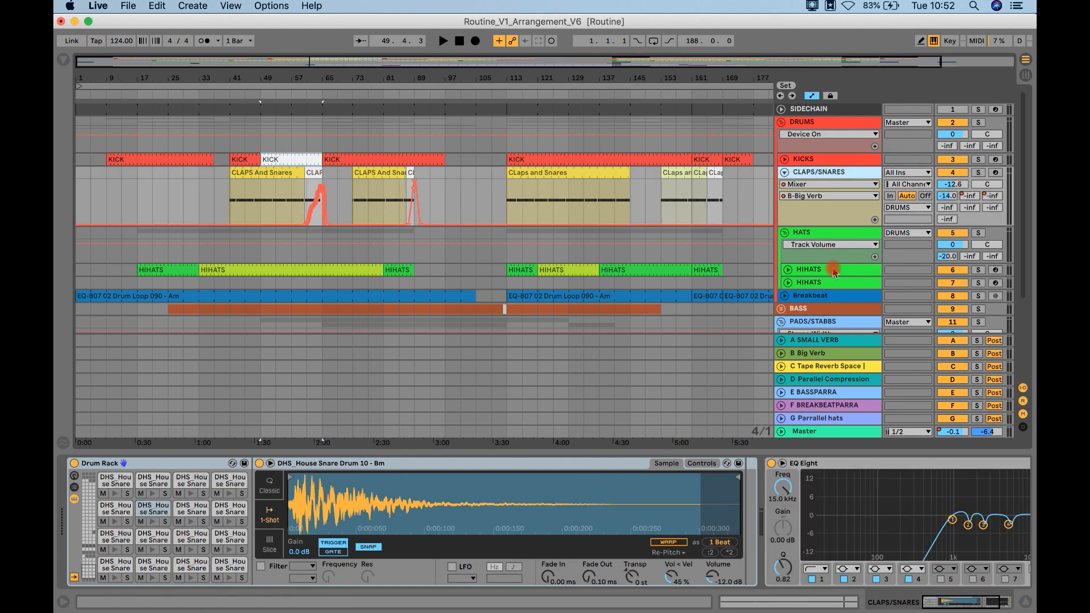
click(596, 233)
click(822, 297)
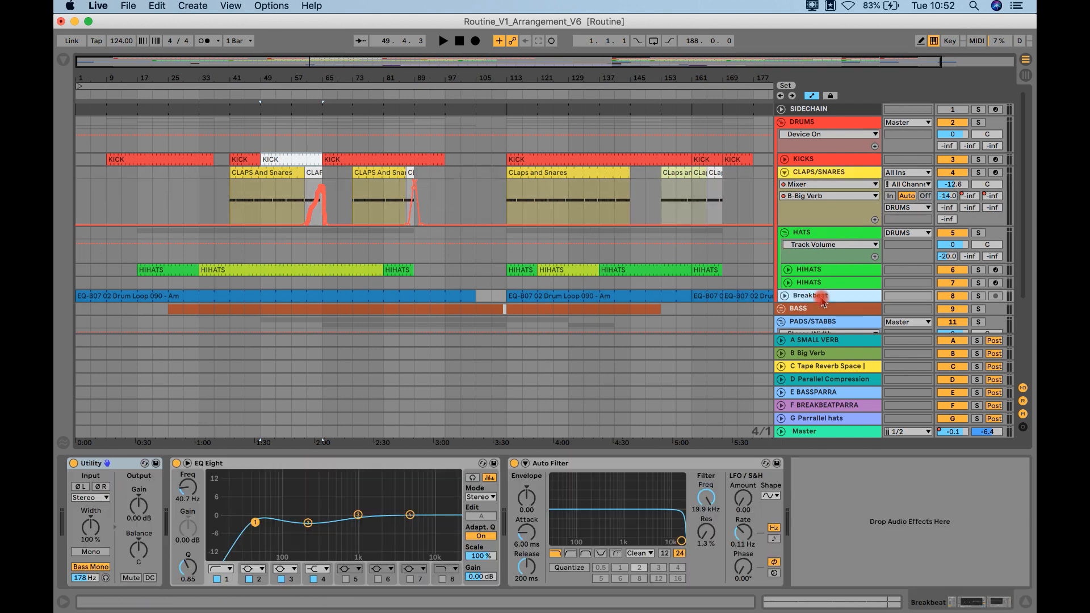
click(598, 239)
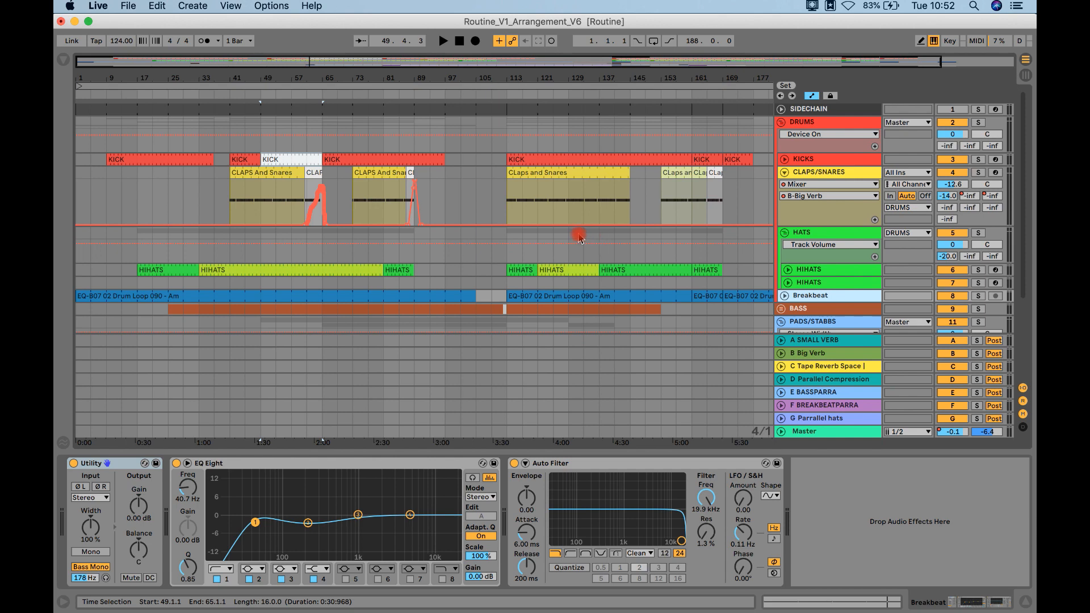
click(374, 155)
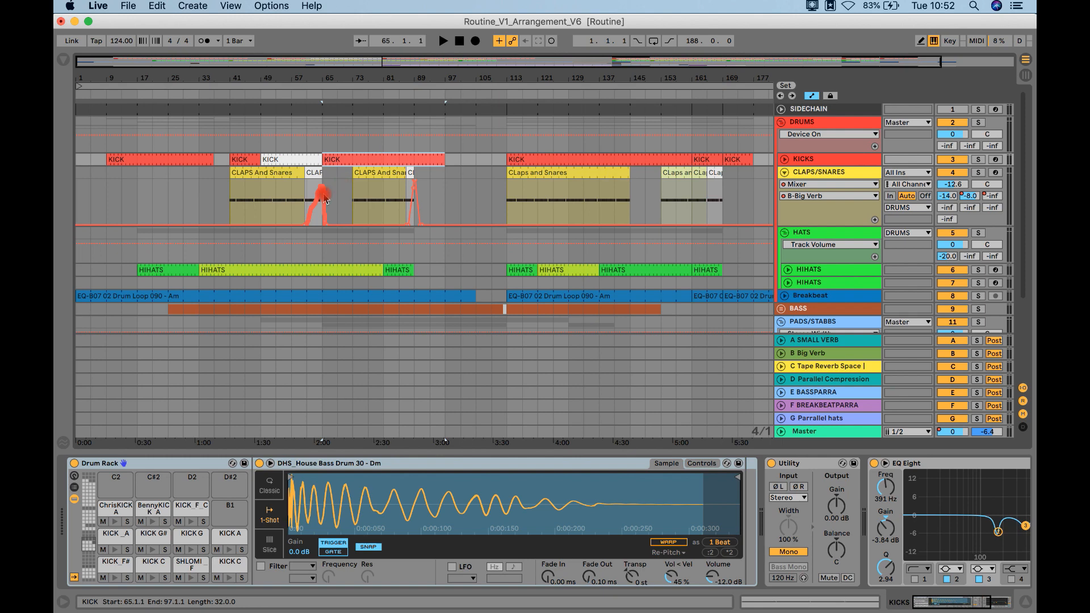
Step: Examine the B-Big Verb send automation over the CLAPS/SNARES fill clip at bar 60
click(313, 173)
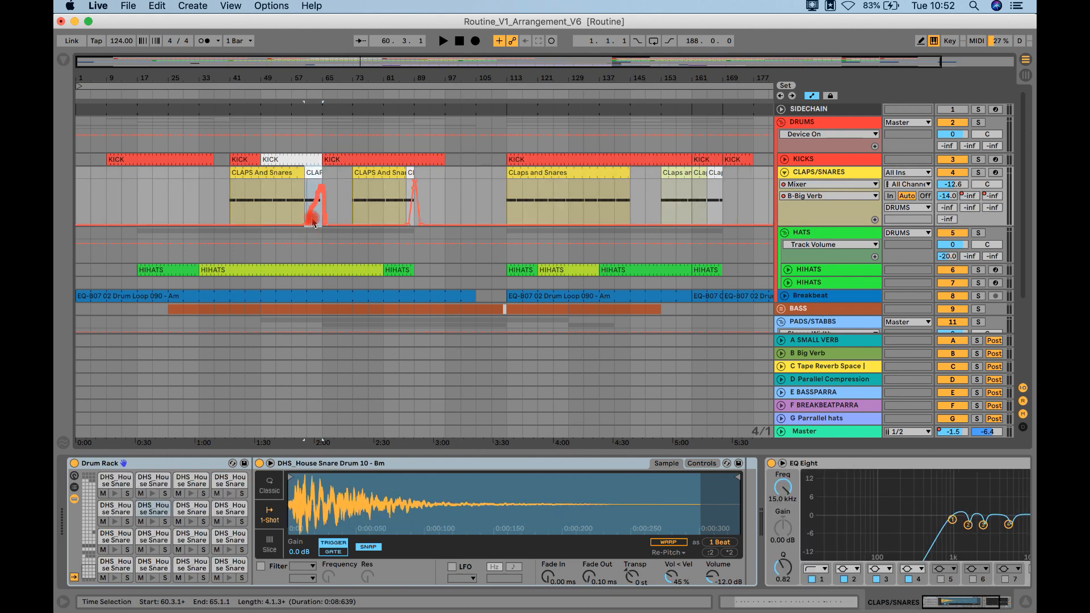
click(948, 198)
click(968, 197)
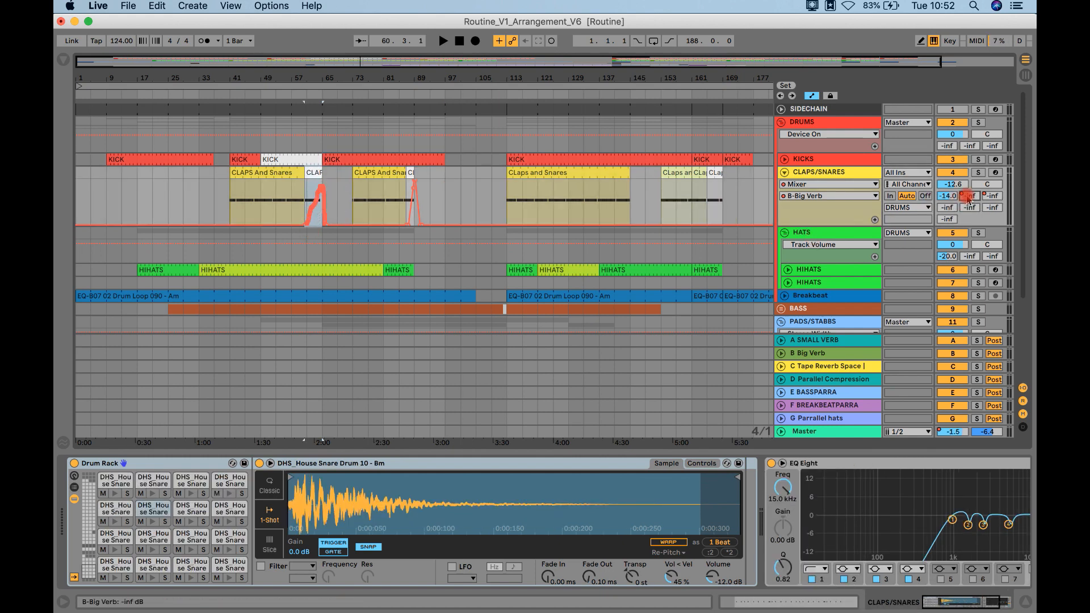
Step: Open the ValhallaVintageVerb plug-in on the B Big Verb return track, review its decay and reverb settings, and close it
click(806, 354)
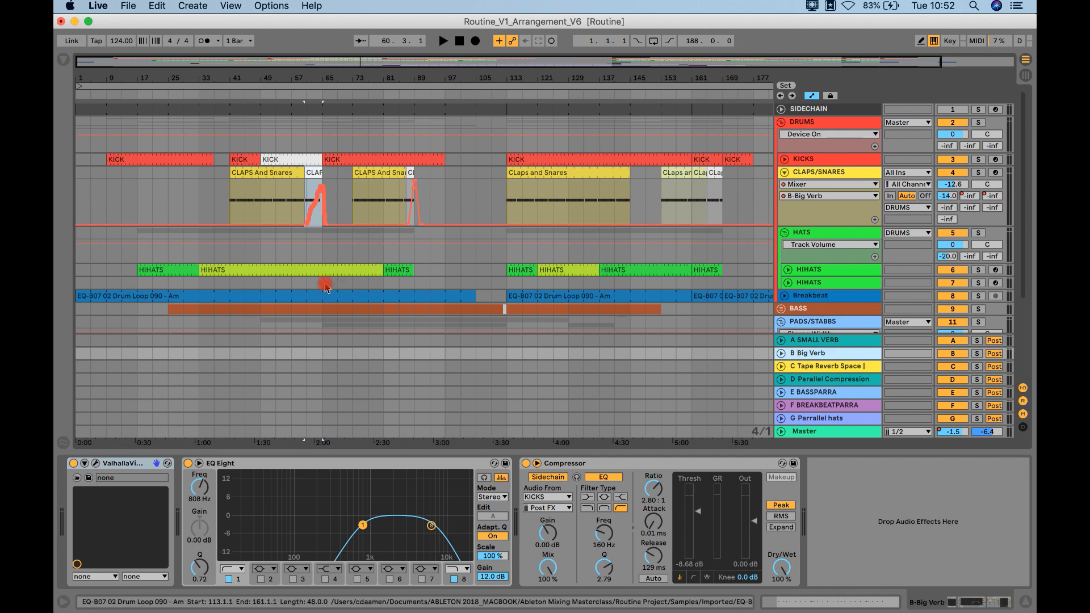
click(318, 197)
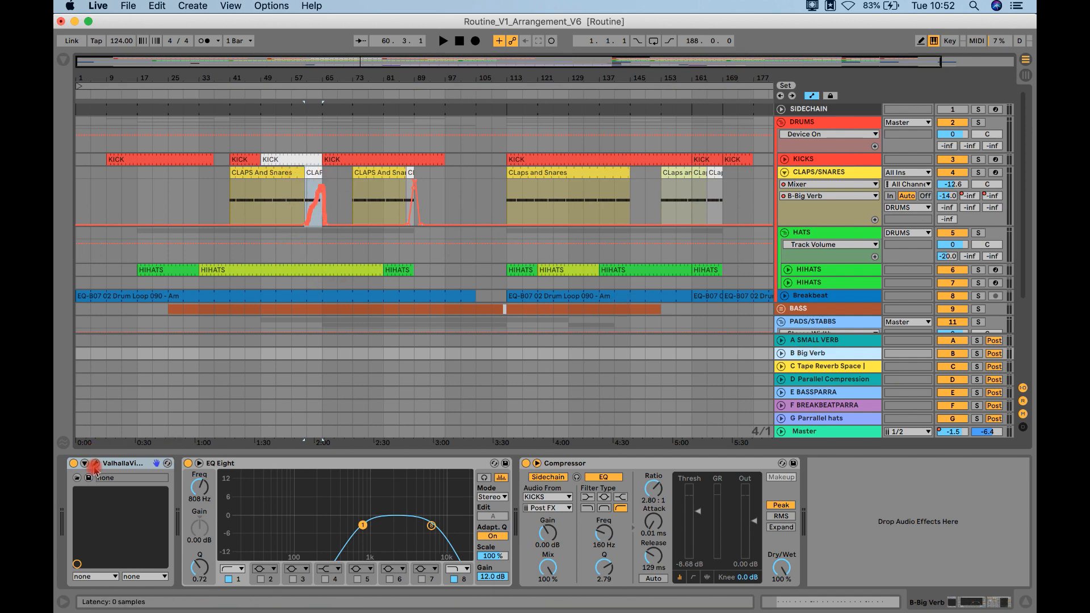
click(95, 465)
click(201, 376)
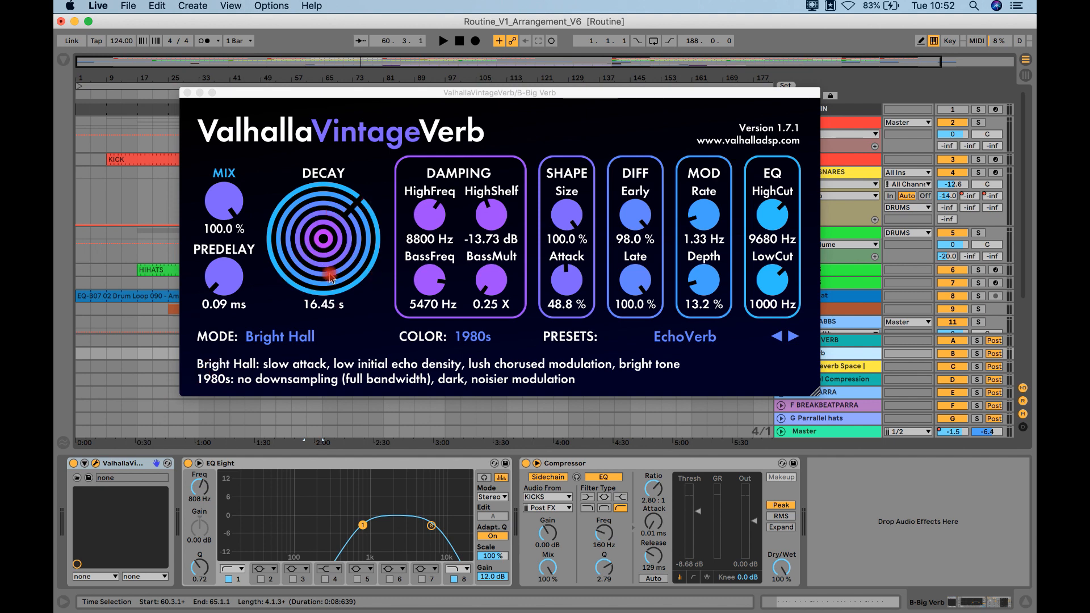
click(187, 93)
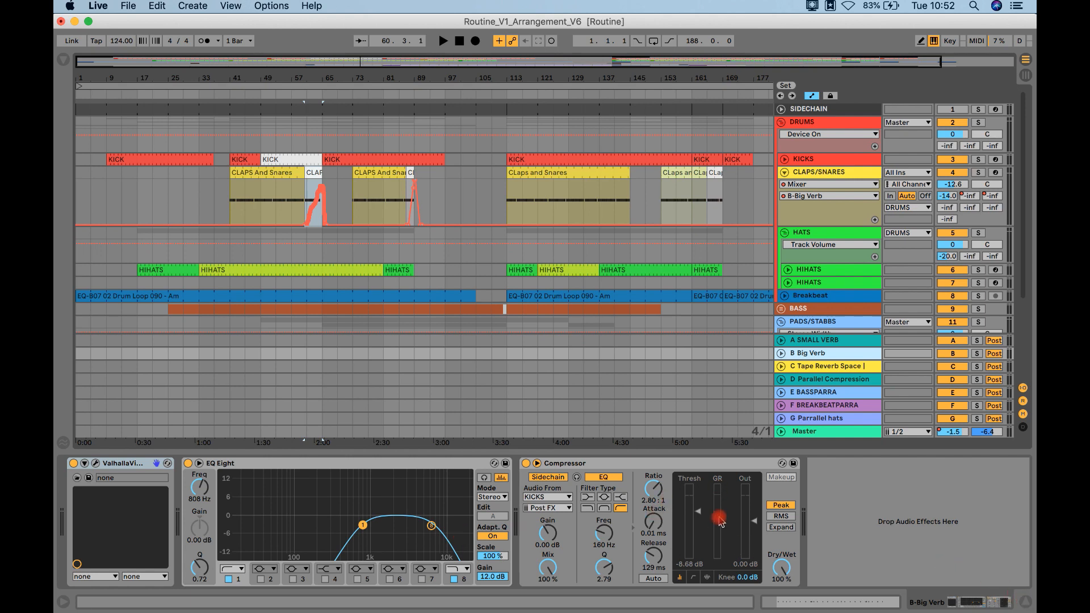
Step: Hide the device view and play the first clap reverb build-up from bar 61, stopping after the transition
click(1026, 603)
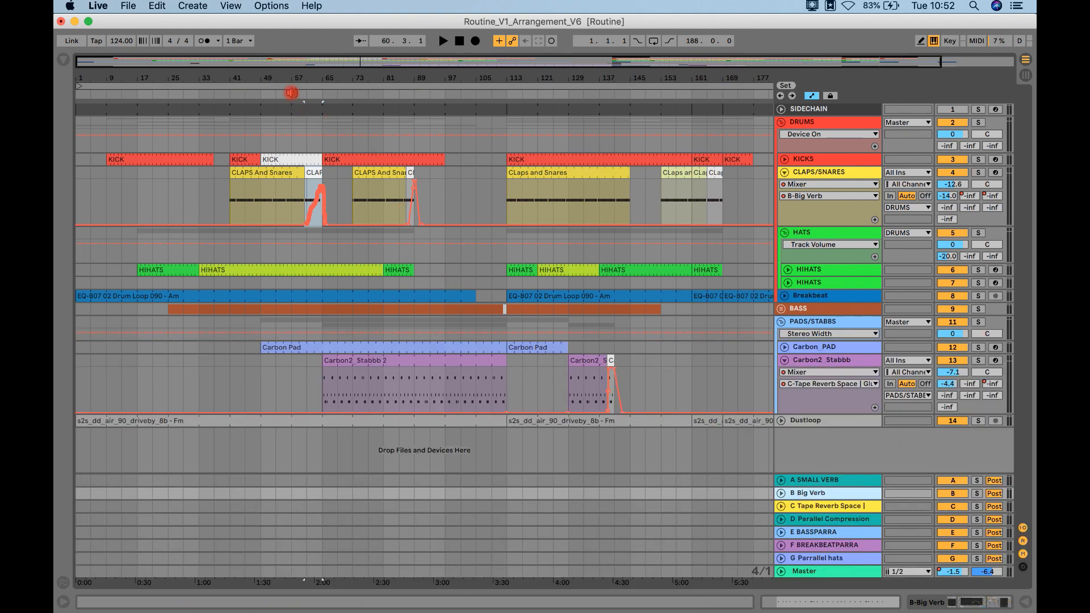
click(307, 147)
key(space)
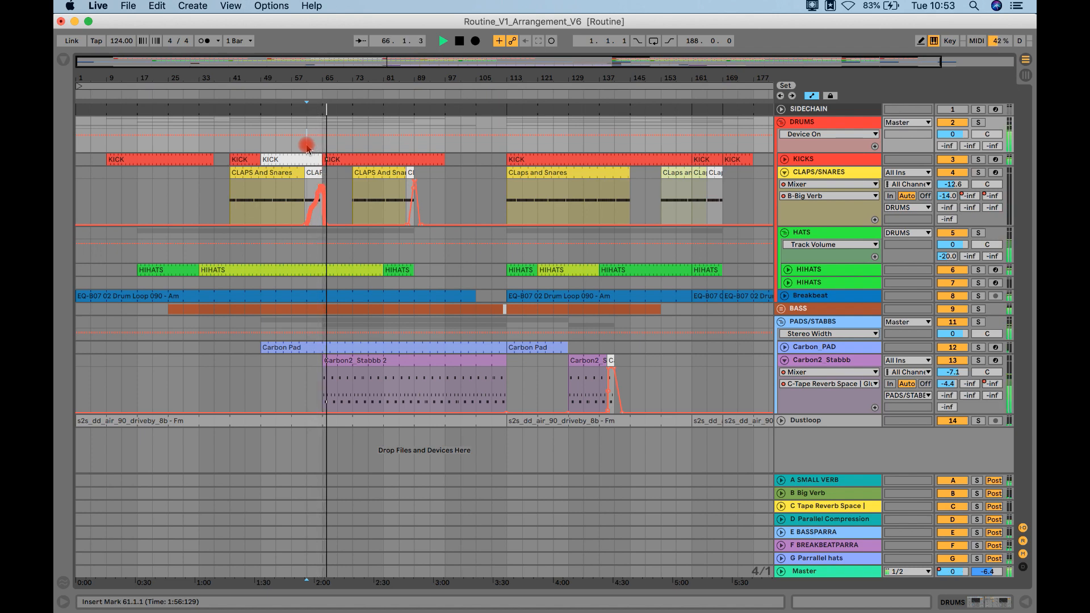
key(space)
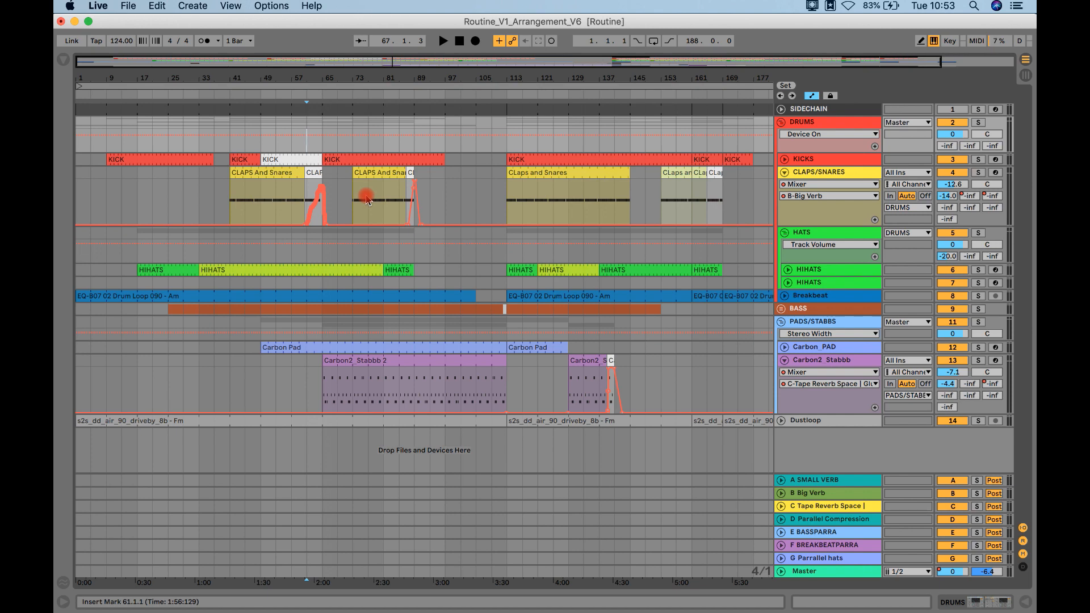
Step: Play the second CLAPS/SNARES fill from bar 86 to hear its Big Verb send swell, and stop playback
click(408, 172)
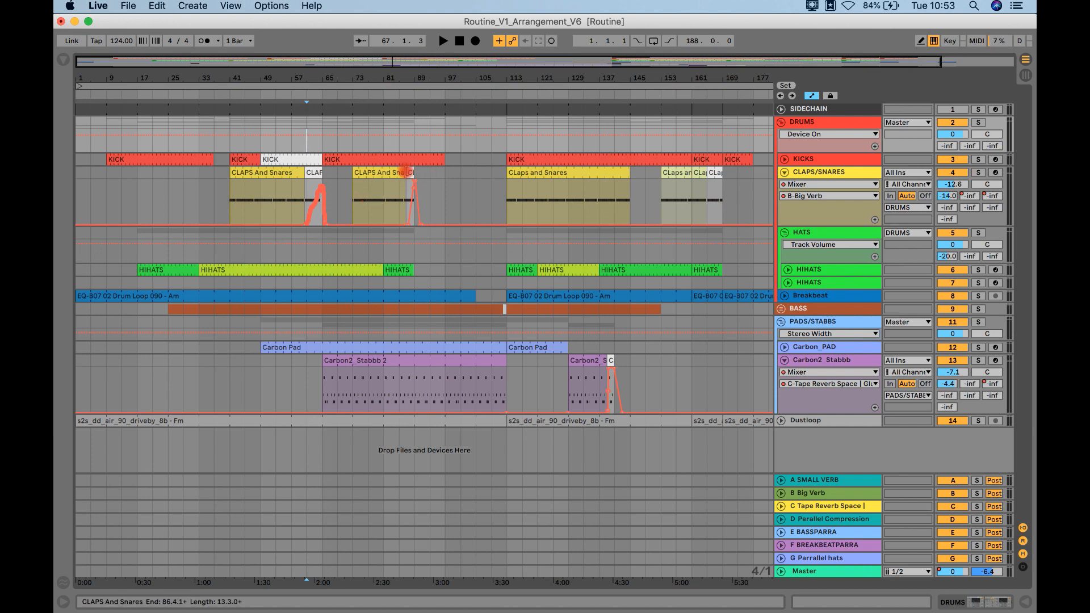
click(408, 172)
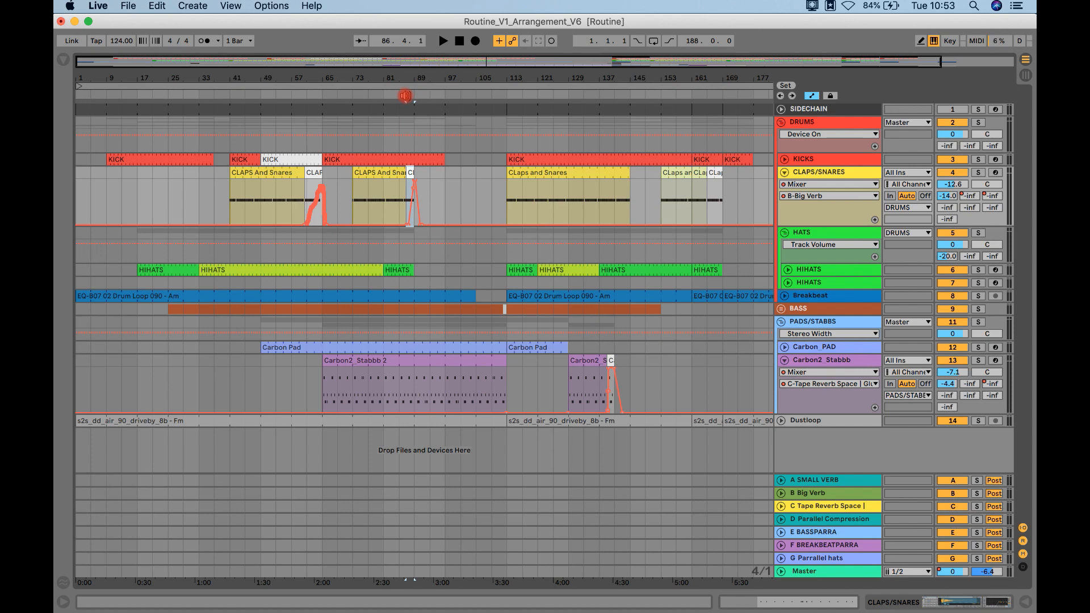
click(406, 96)
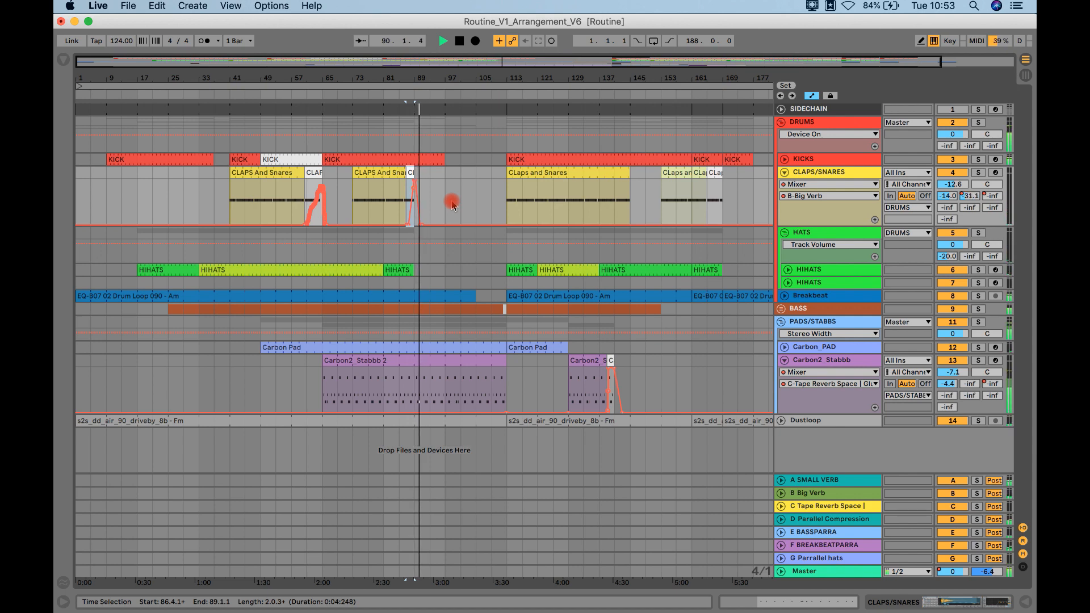
key(space)
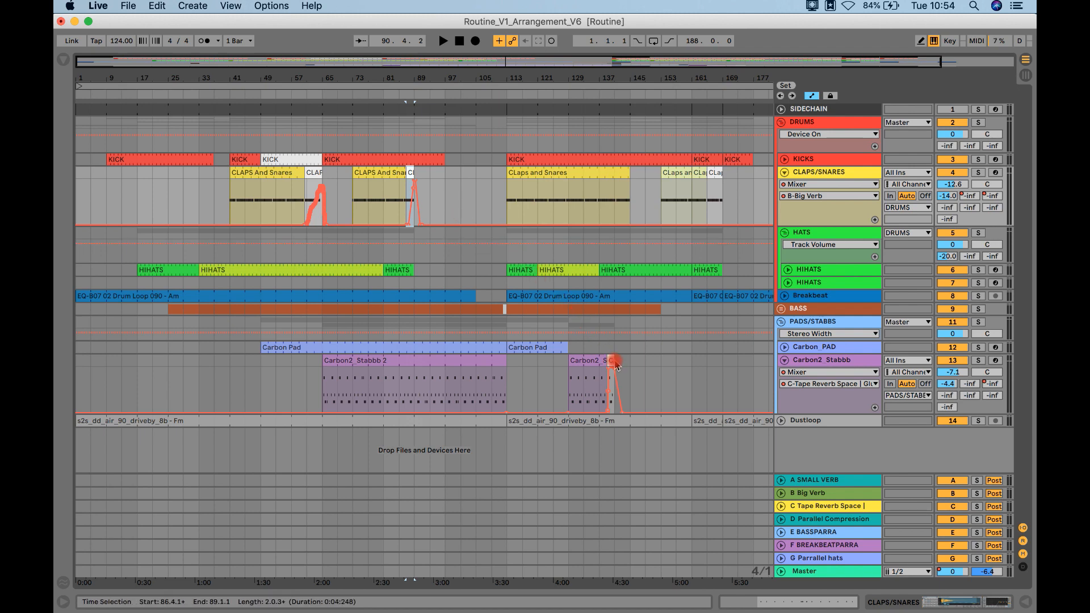
Step: Display the C-Tape Reverb send automation for the CLAPS/SNARES clip at bar 165, and review the return track's Echo and Glue Compressor devices
click(715, 182)
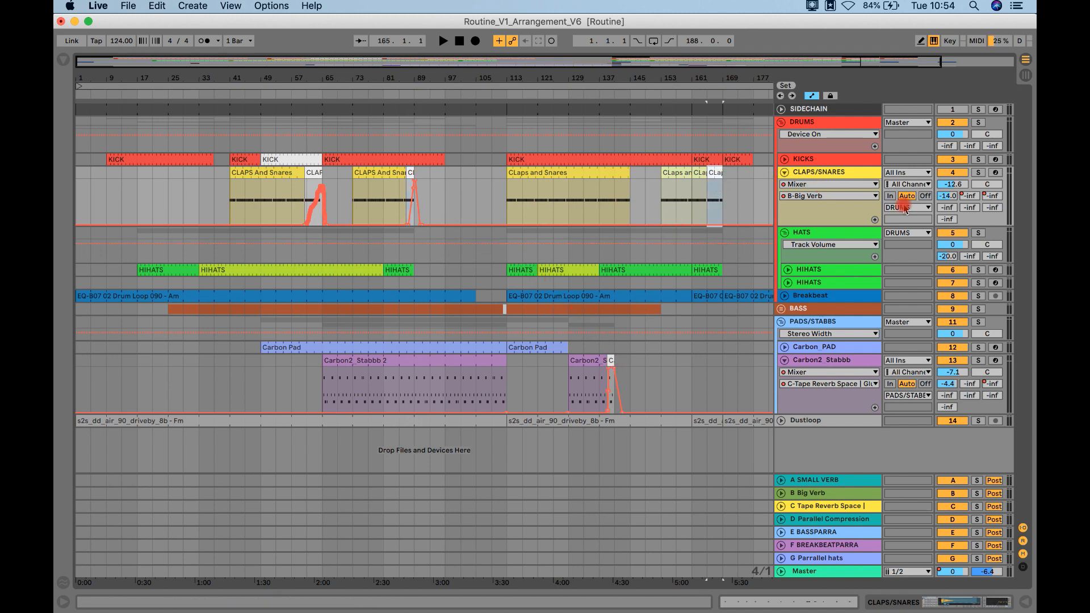
click(991, 197)
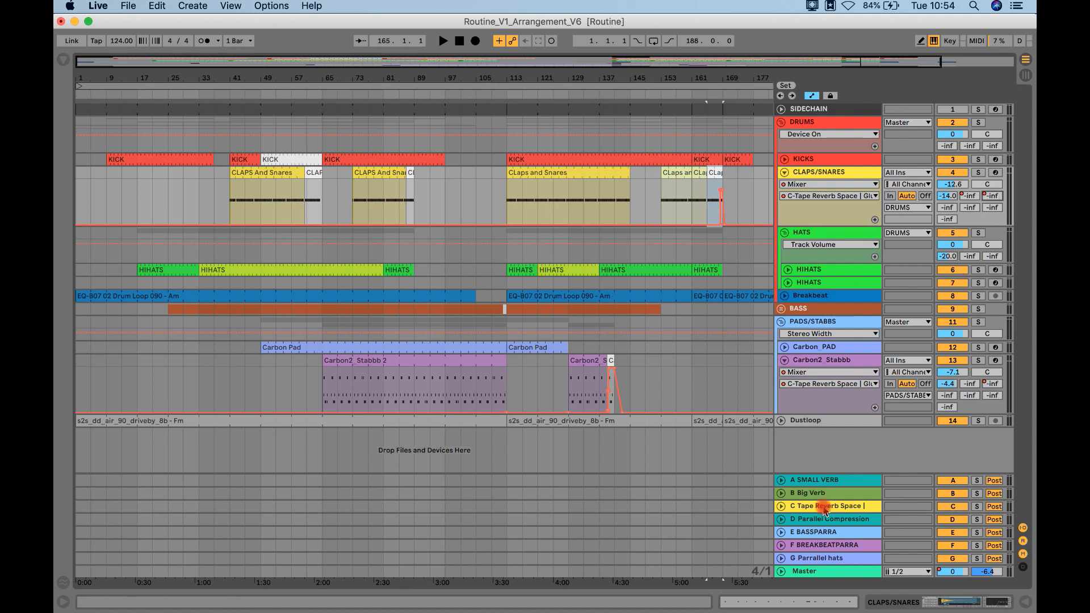
click(826, 507)
double_click(826, 508)
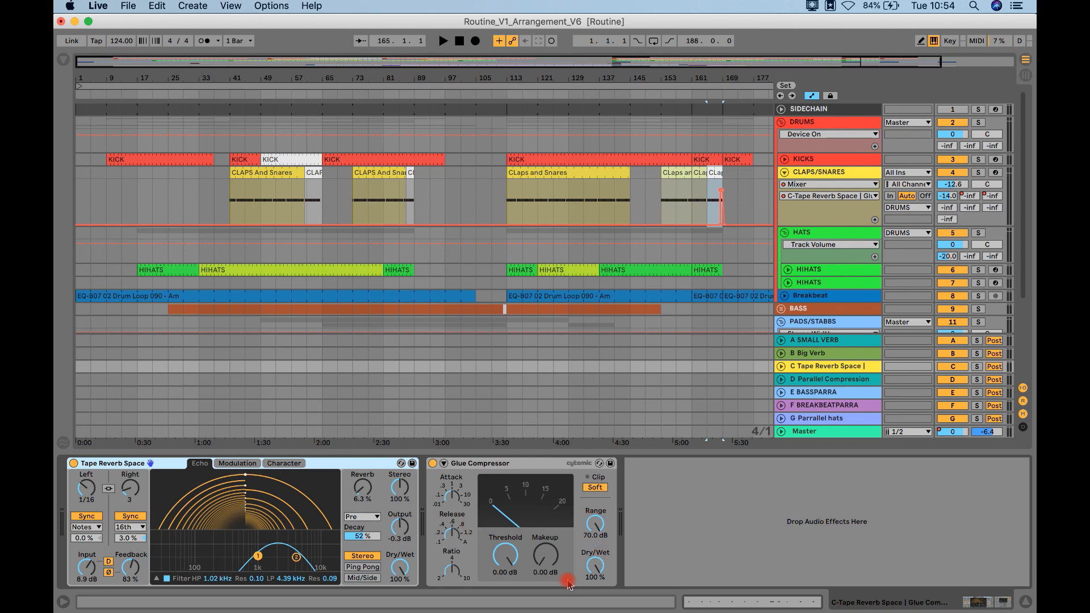
click(504, 559)
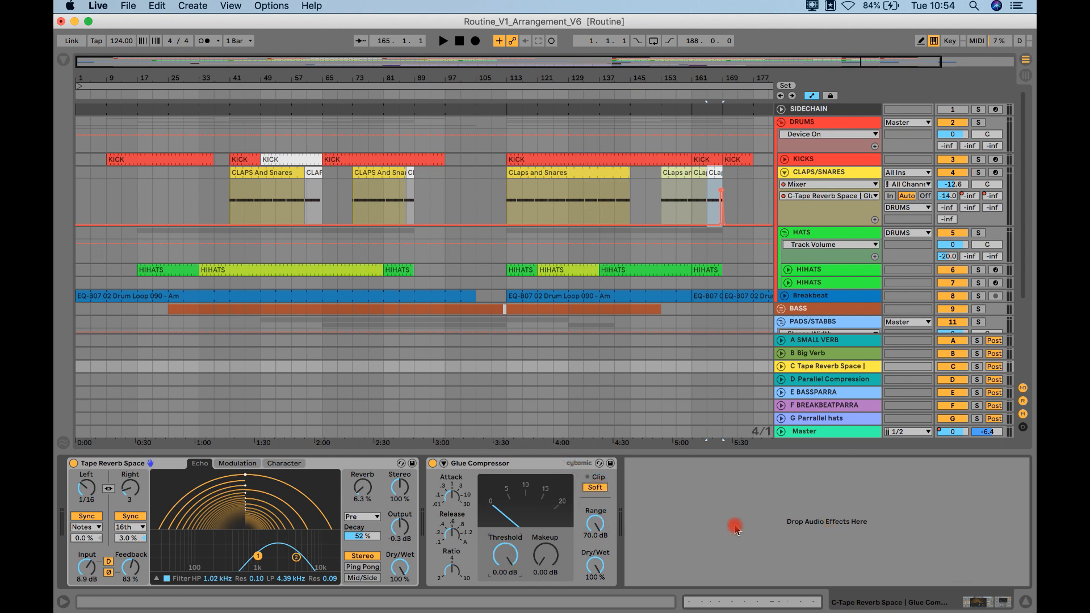
Step: Hide the device view and play the last clap fill from bar 165 to hear its tape reverb tail, stopping afterward
click(1025, 602)
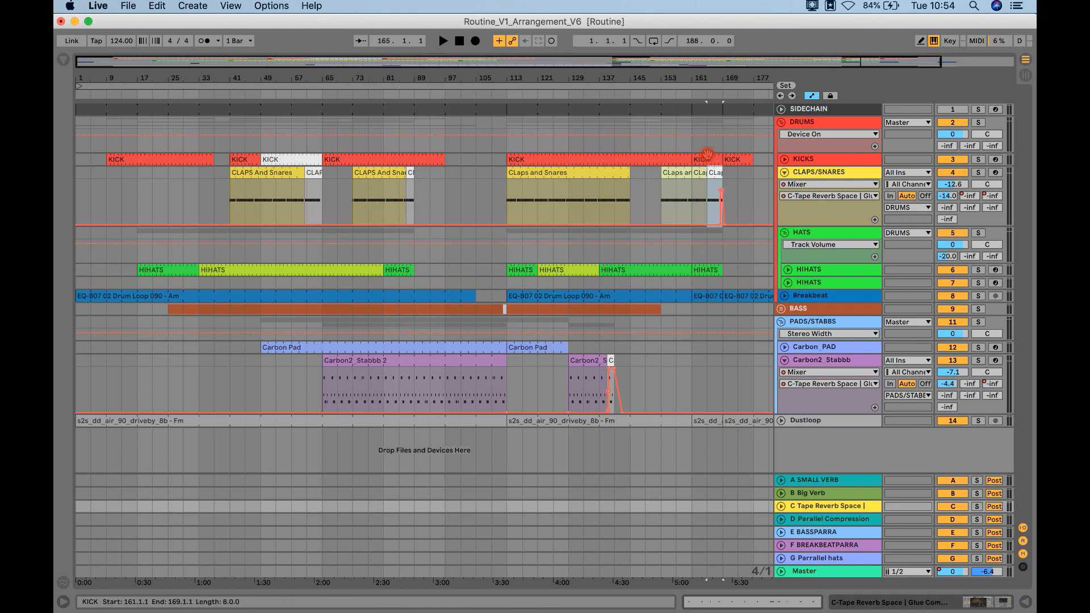
drag(742, 75, 699, 97)
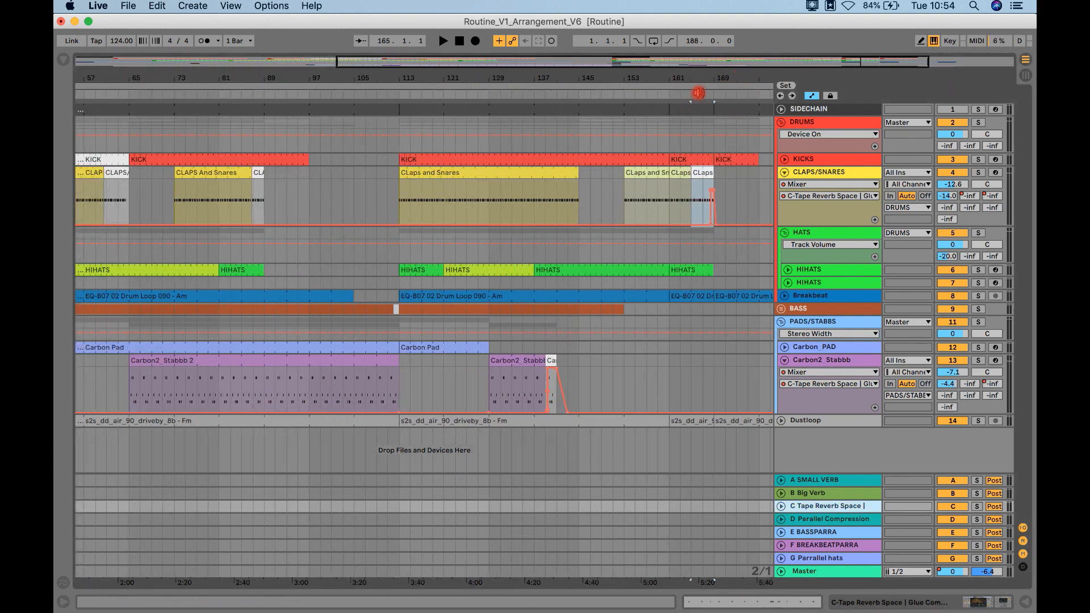
click(701, 94)
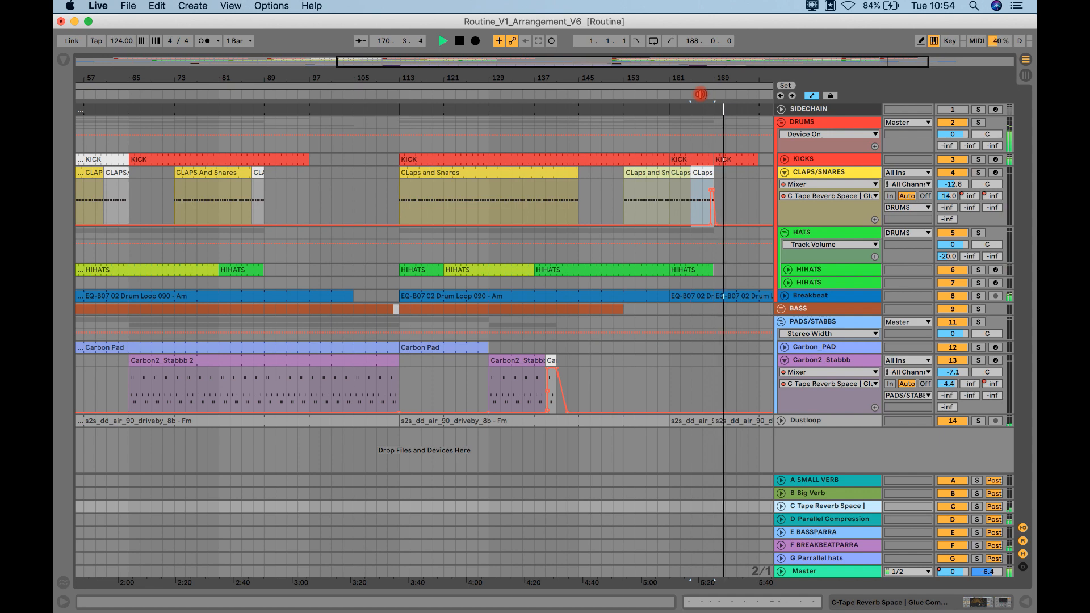
key(space)
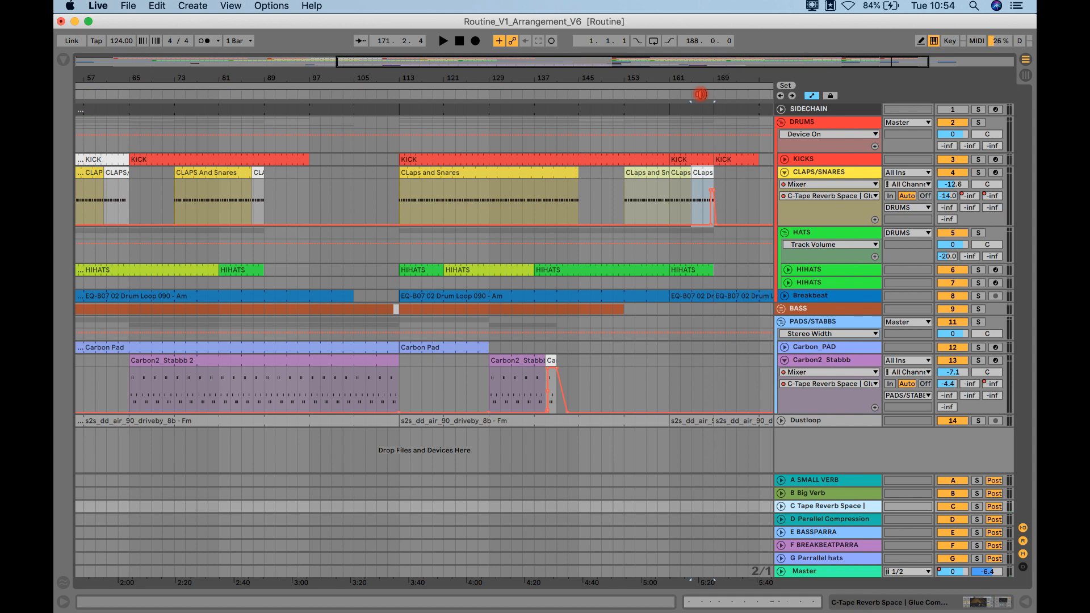
Step: Play the Carbon2_Stabbb fill from bar 137 to hear its tape reverb send, stop playback, and fold the track
click(549, 362)
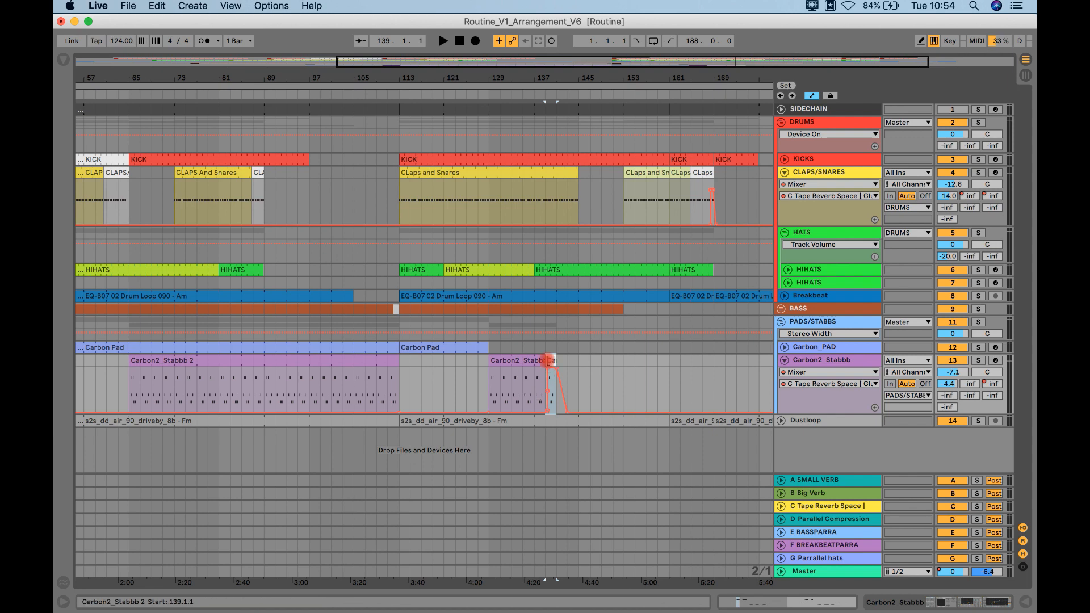
click(535, 385)
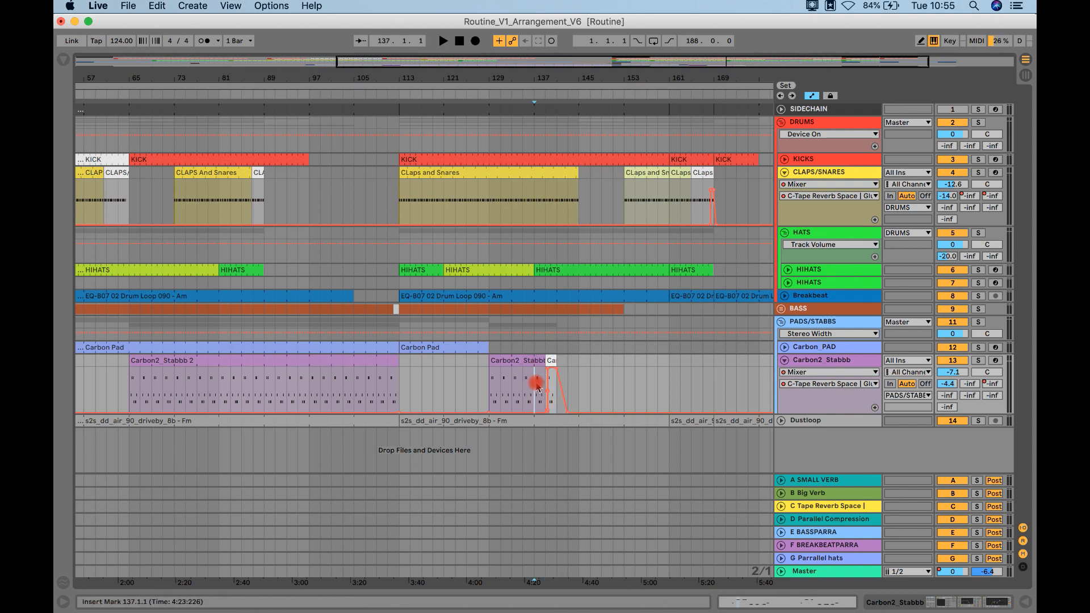
key(space)
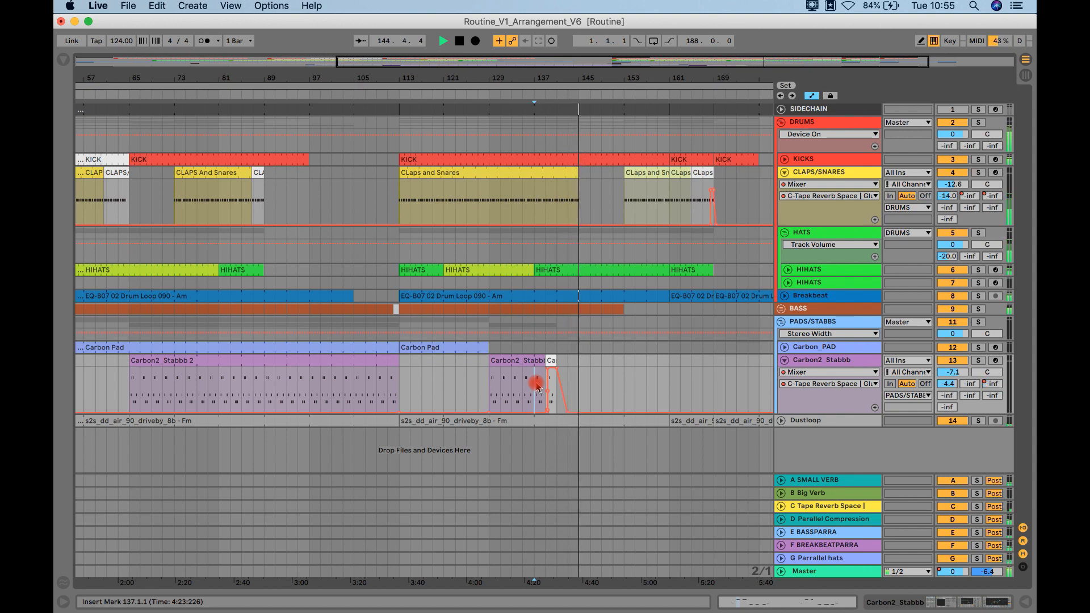
key(space)
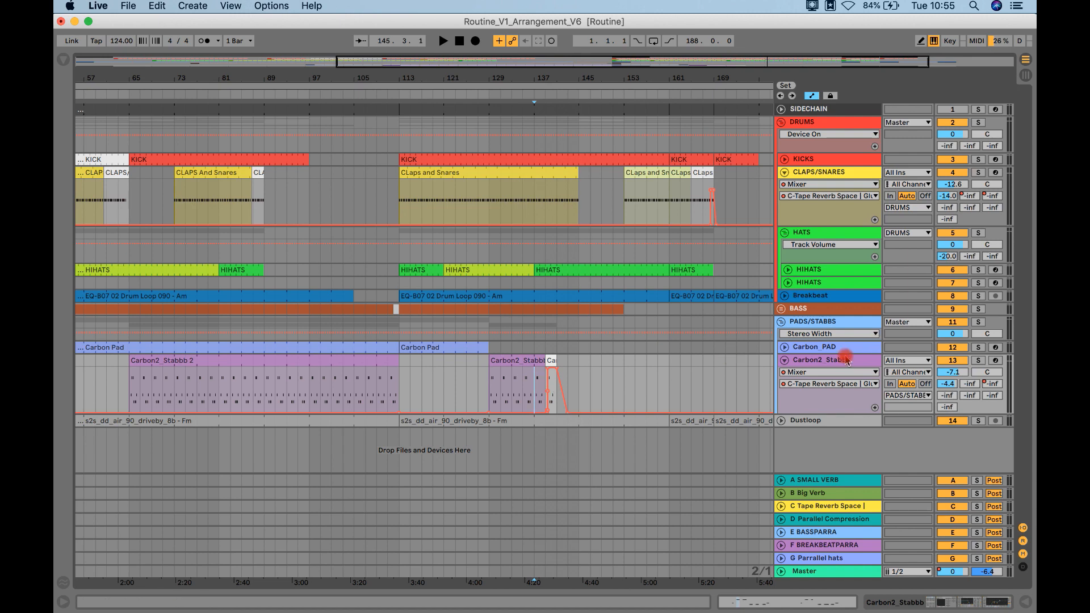
click(785, 361)
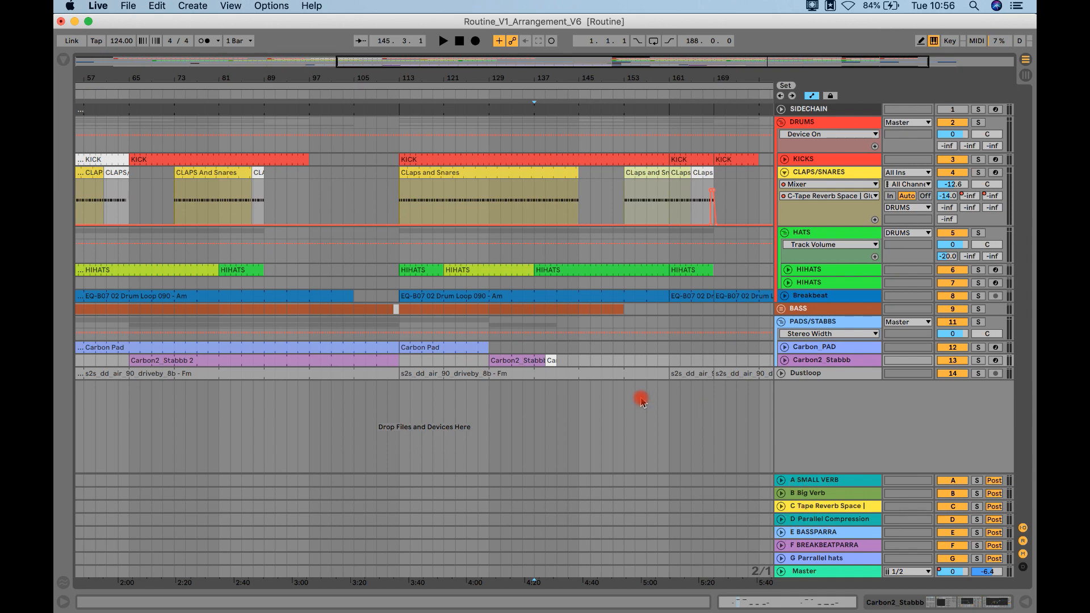
Step: Reveal the send automation for the Carbon2_Stabbb clip at bar 139, and unfold the C Tape Reverb Space return with its devices
click(551, 360)
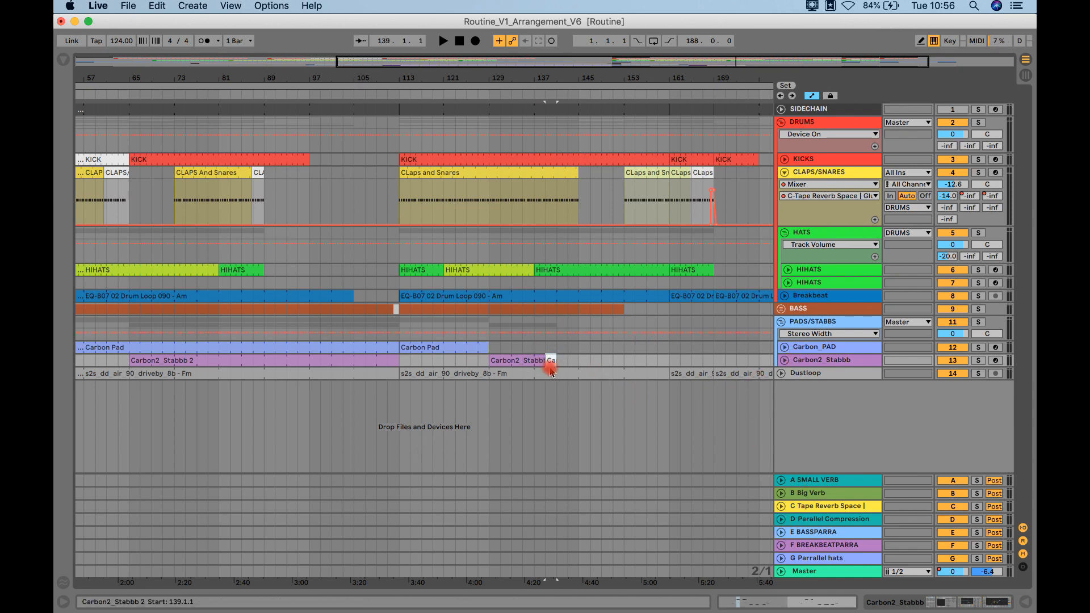
click(783, 360)
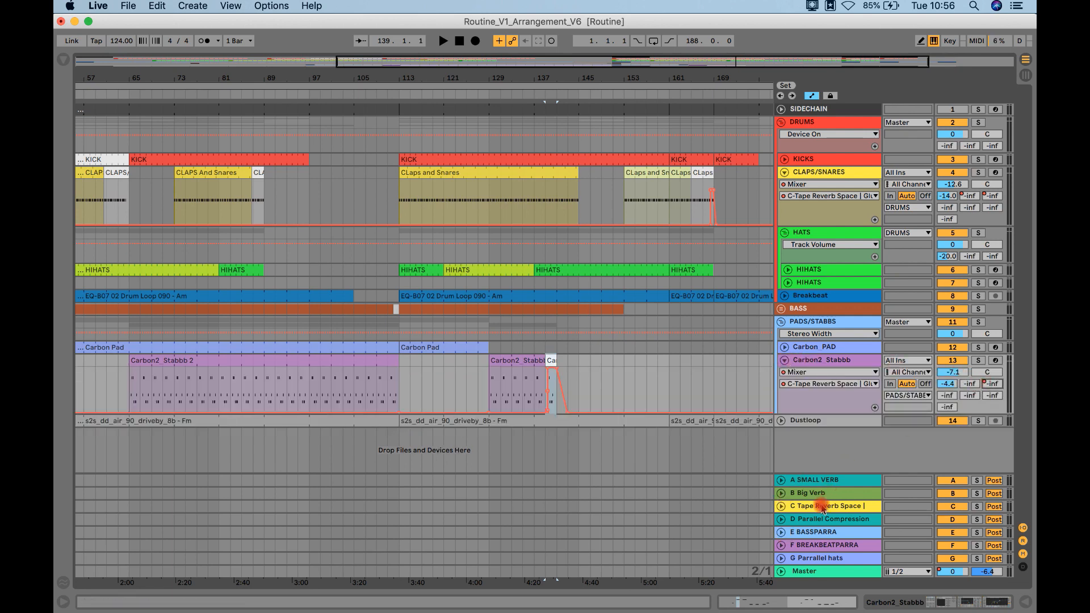
click(781, 506)
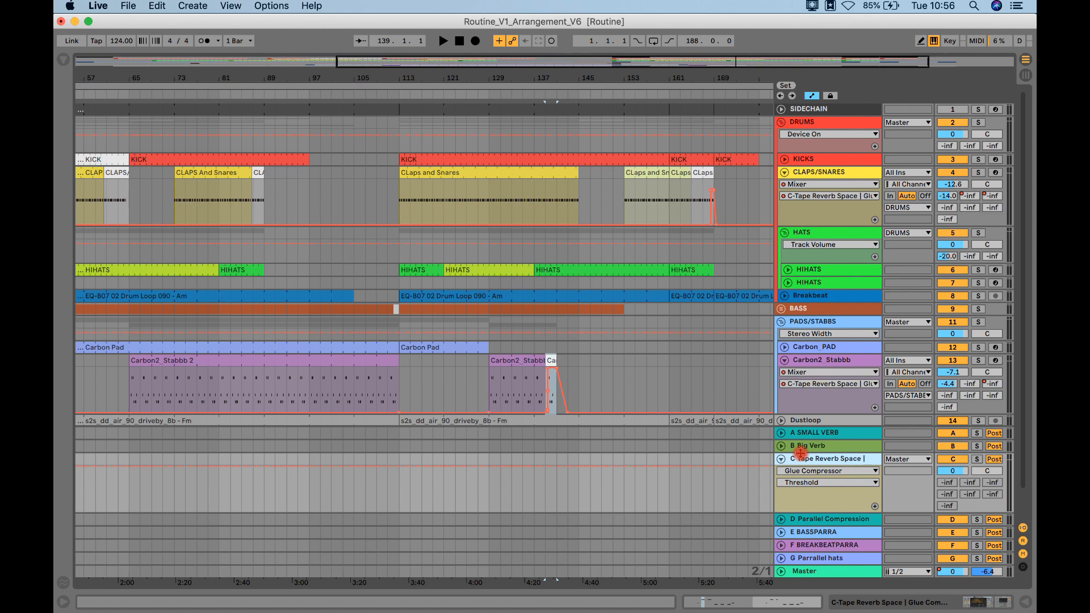
double_click(801, 454)
click(717, 322)
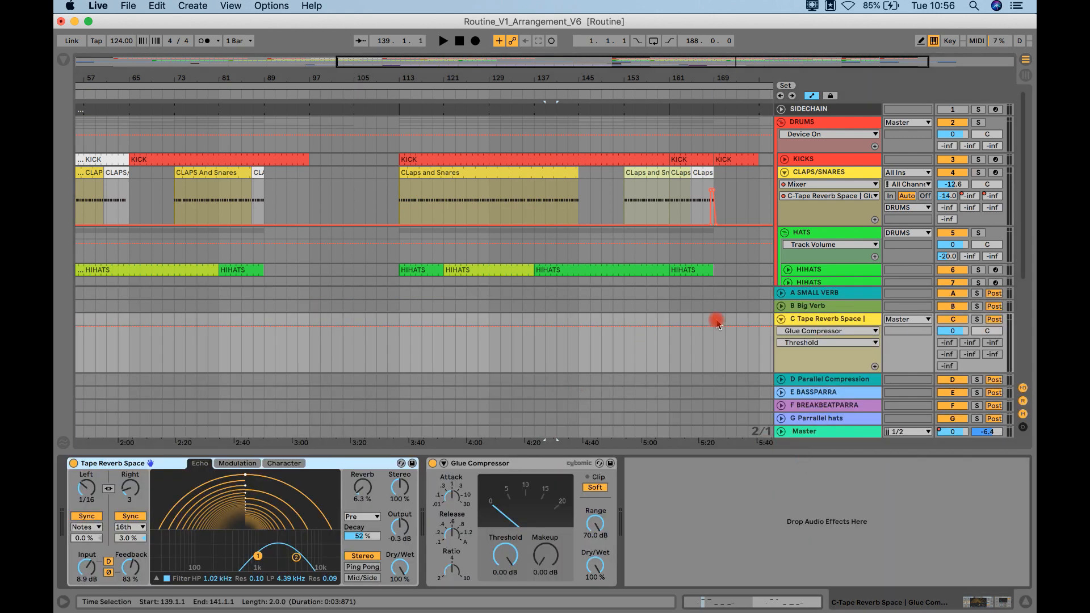
scroll(648, 266, down, 5)
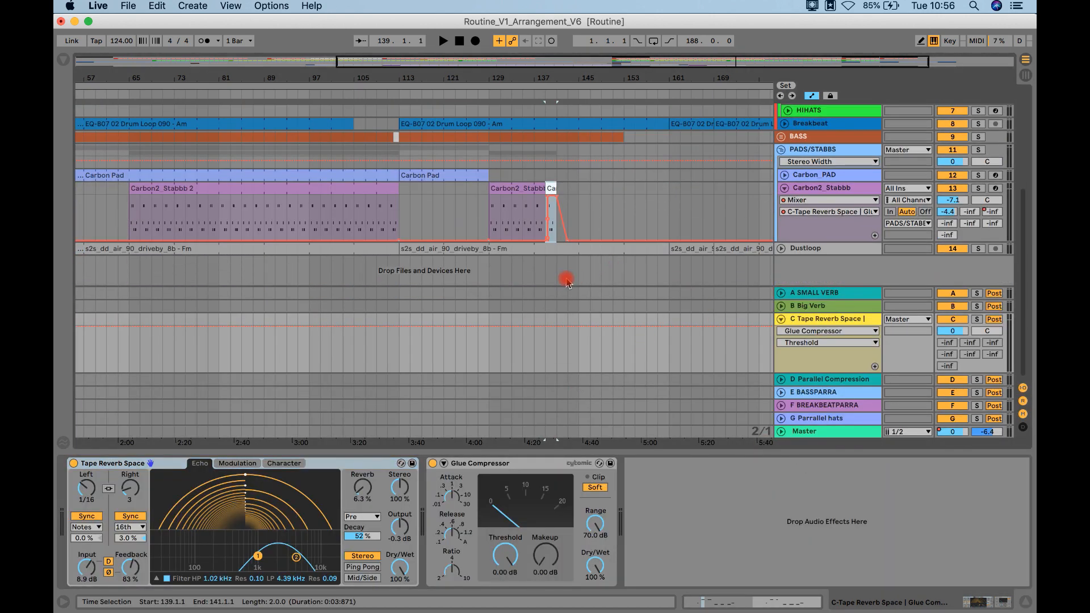
click(557, 352)
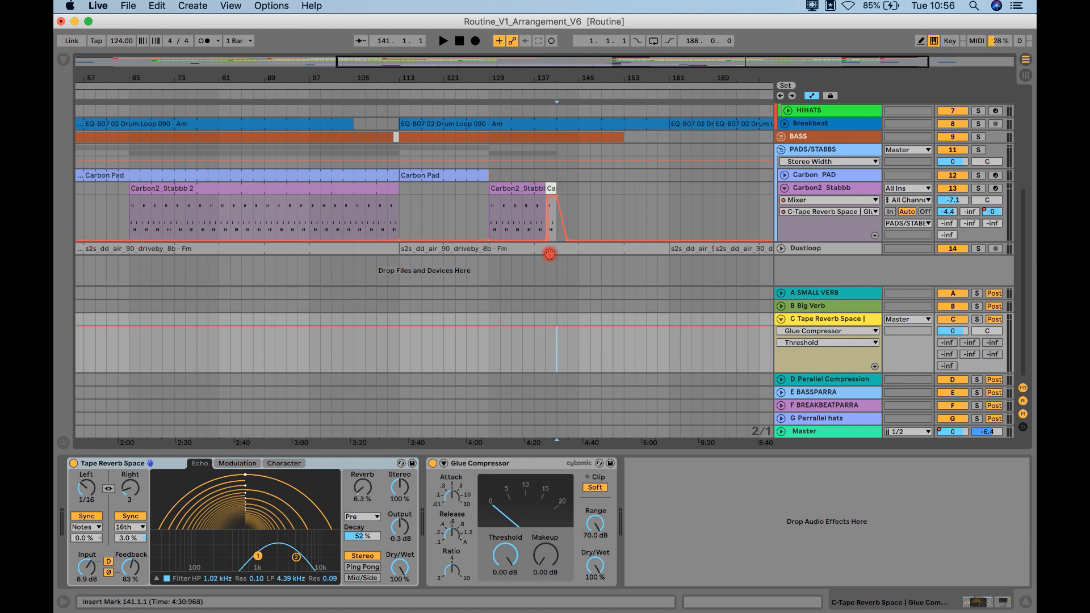
Step: Draw a feedback automation bump for Tape Reverb Space from about bar 140, reaching about 101% at bar 141 and falling by about bar 142.5
click(134, 568)
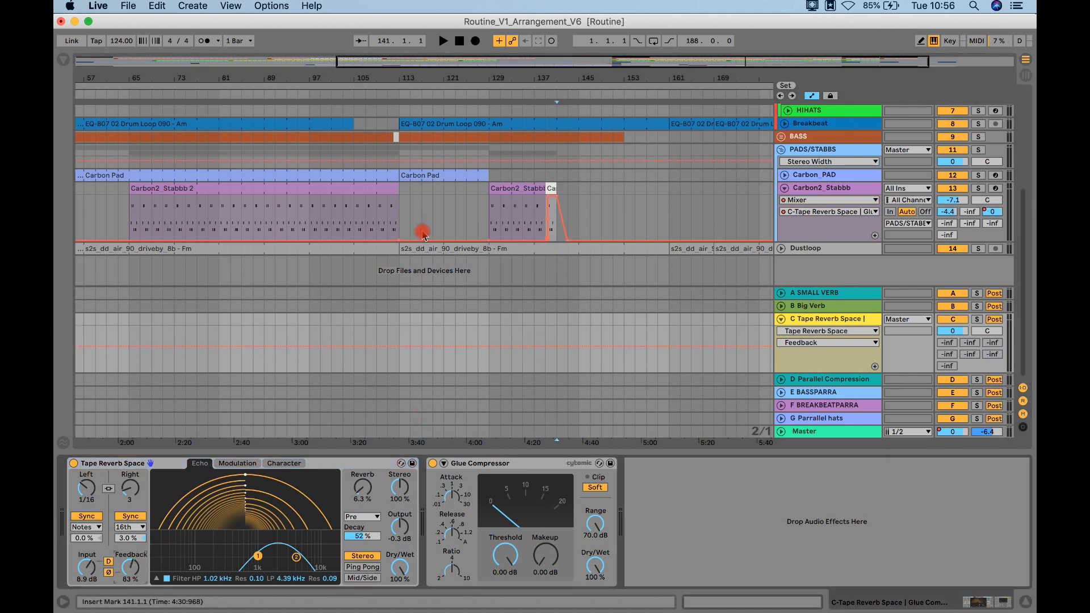
drag(545, 85, 550, 85)
click(553, 346)
drag(554, 351, 616, 345)
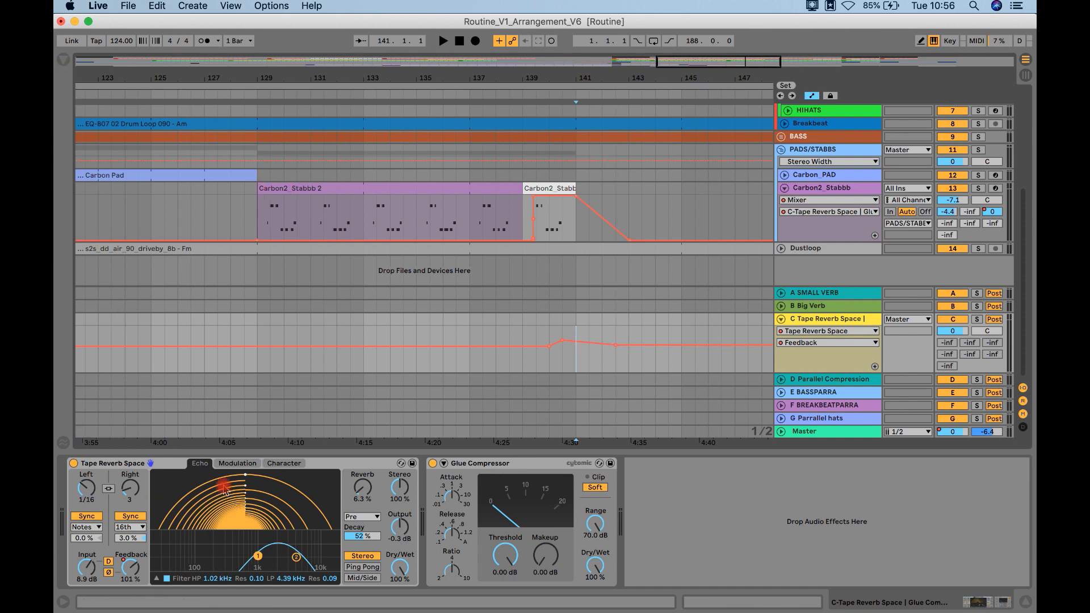
click(132, 578)
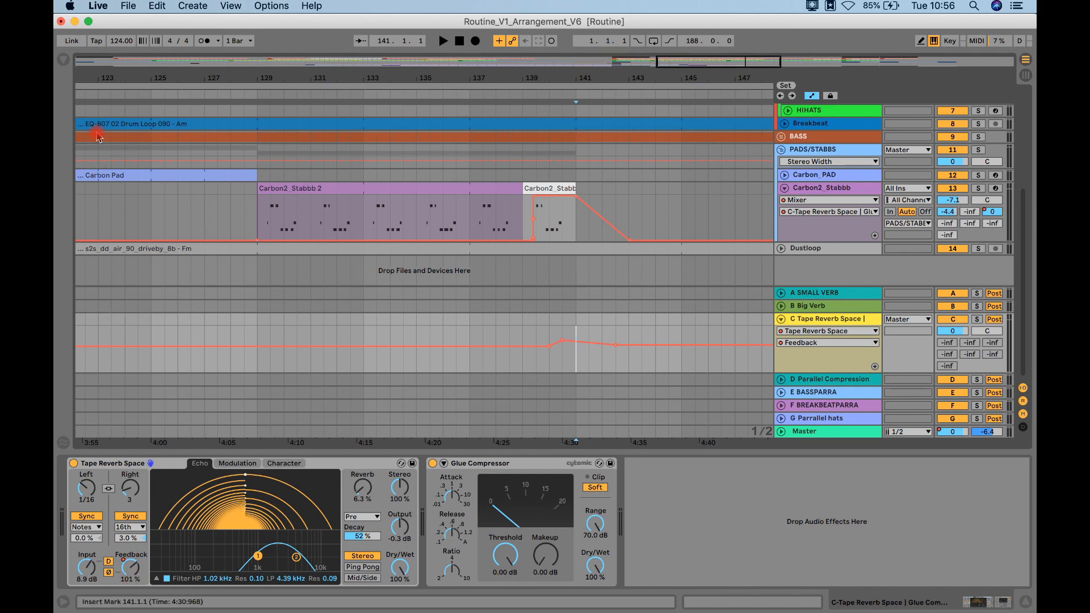
Step: Add a Limiter after the Glue Compressor on return C, and place the insert marker at bar 141.3 in the feedback automation lane
click(63, 59)
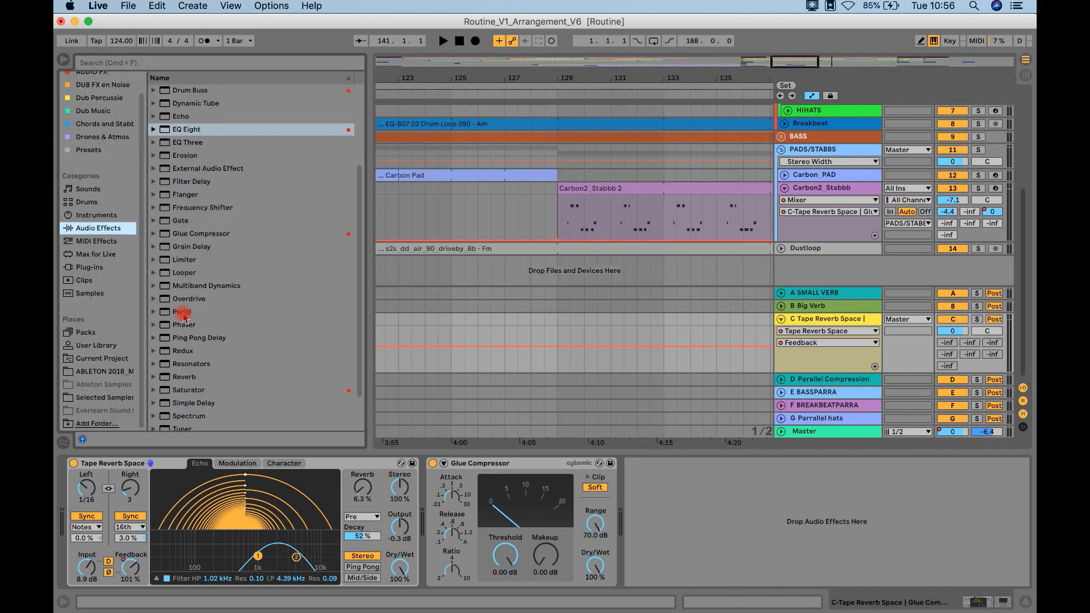
click(183, 259)
drag(183, 260, 689, 524)
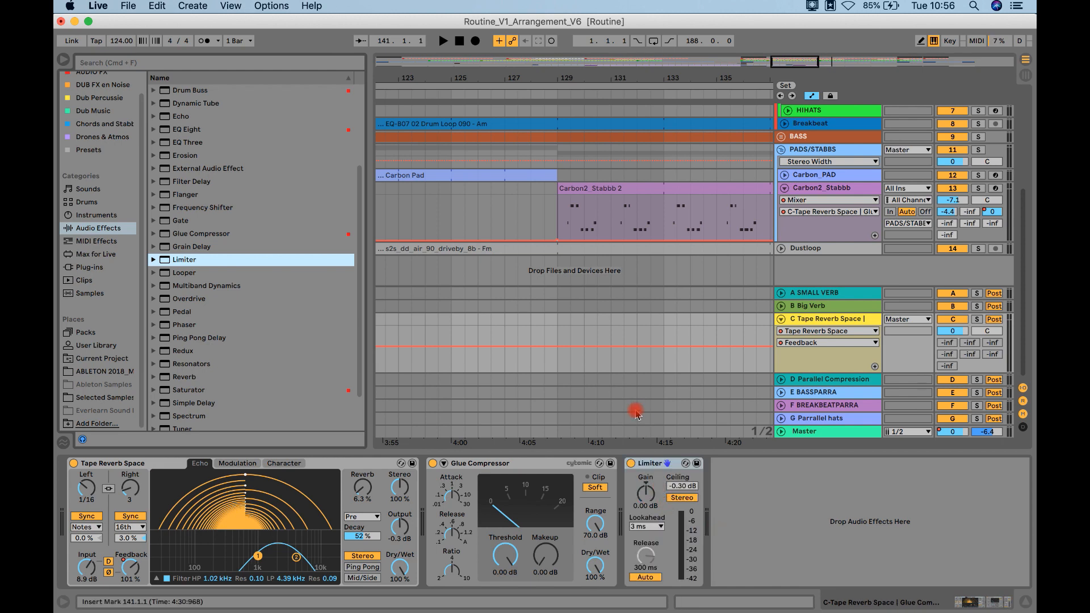
click(62, 58)
drag(563, 341, 593, 345)
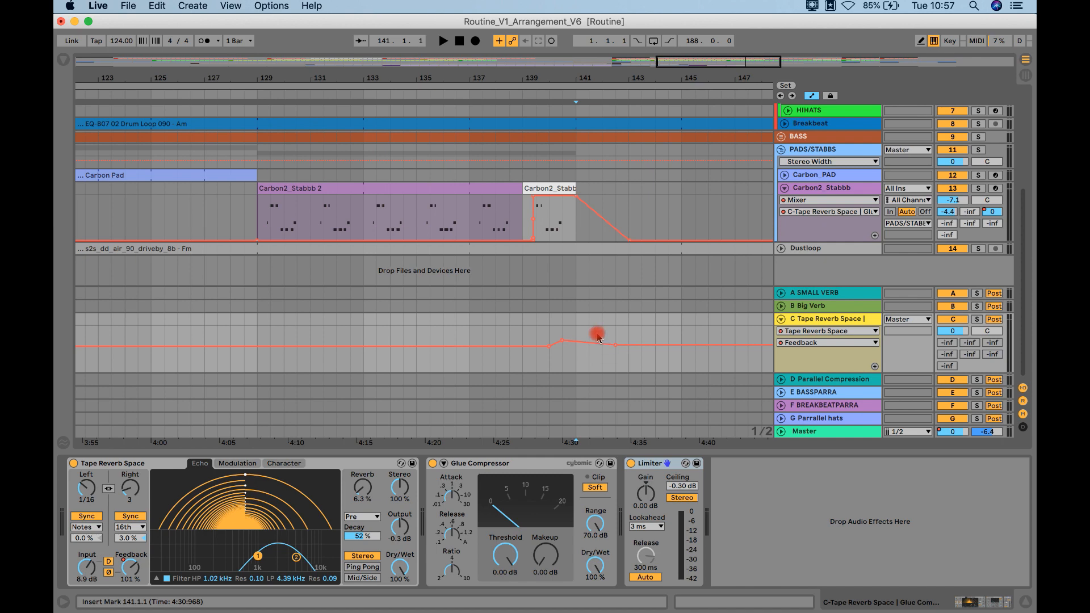
click(590, 335)
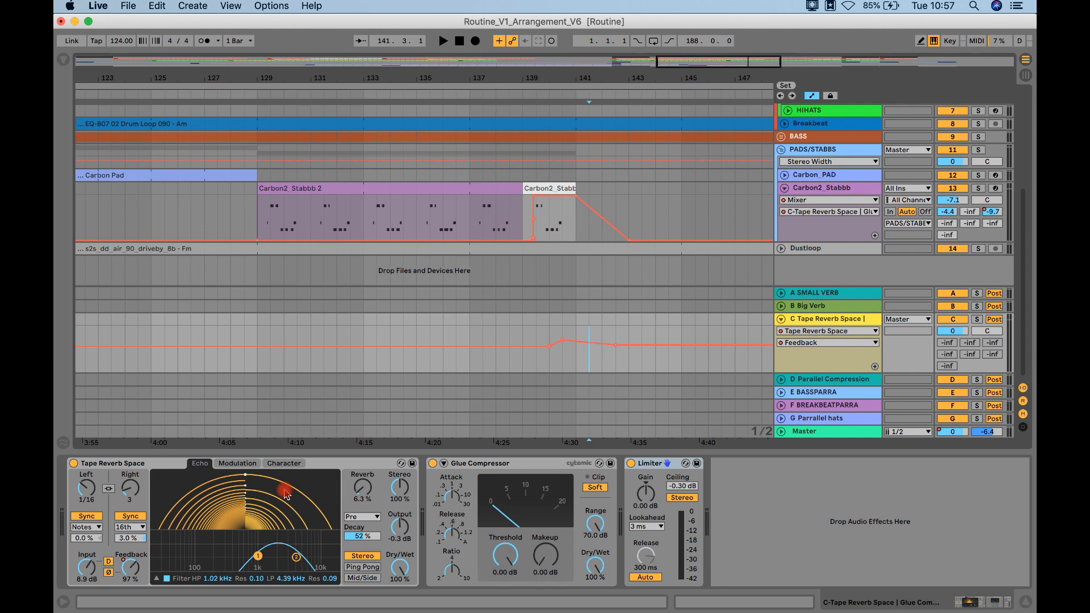
Step: Search the plug-ins for "h-de" and load the VST H-Delay Stereo after the Limiter on return C
click(63, 59)
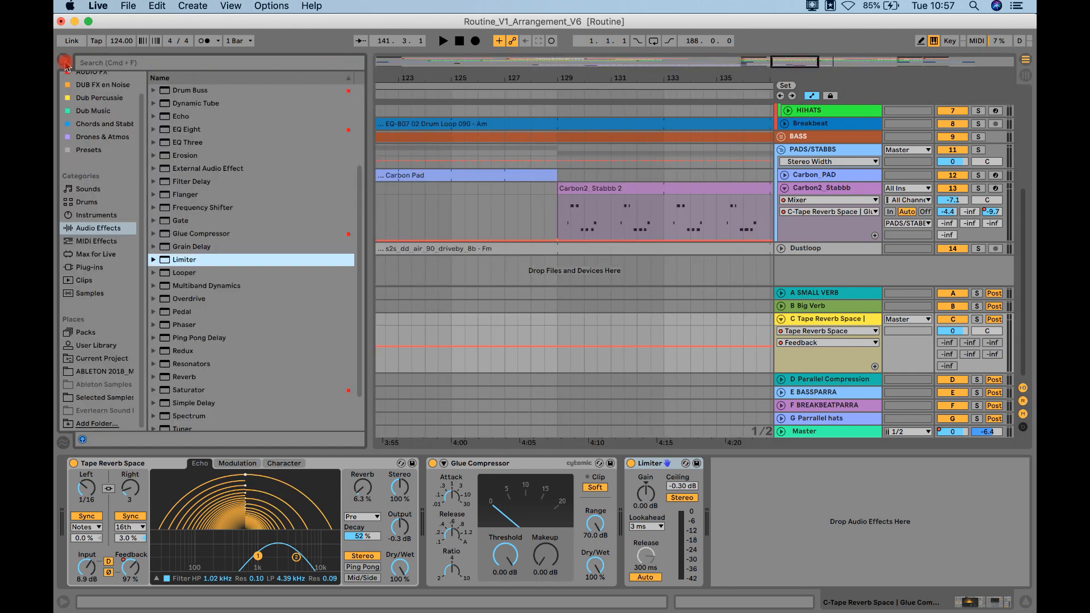
click(89, 267)
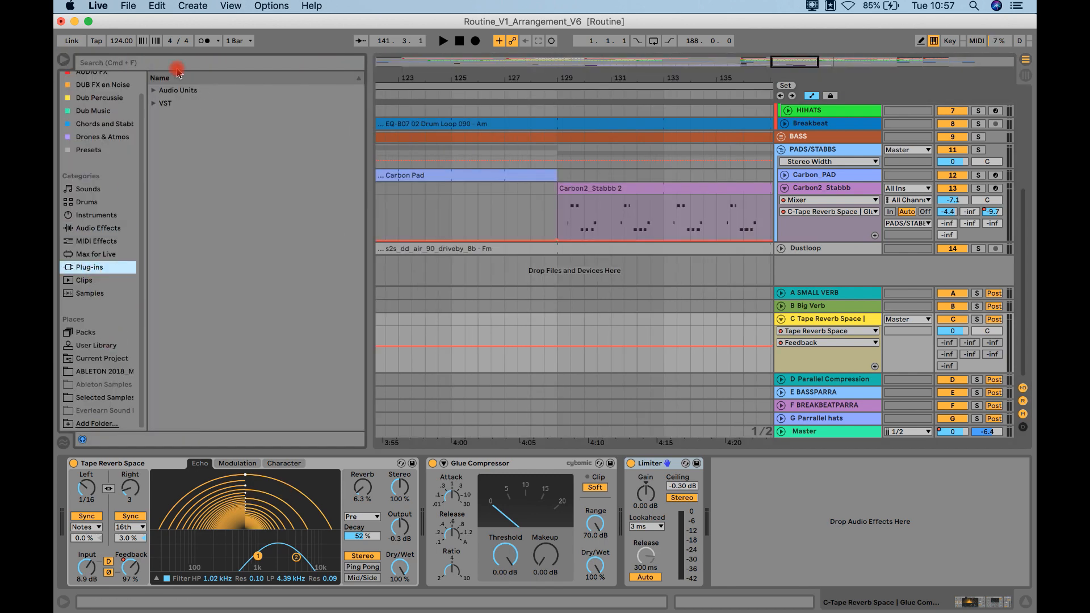
click(165, 105)
click(153, 103)
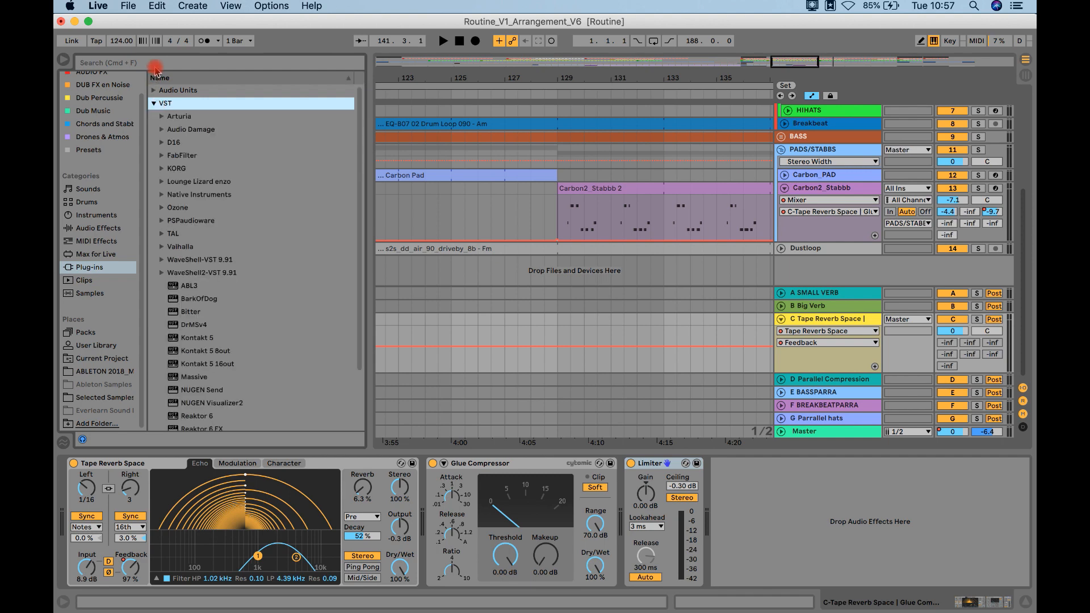
click(157, 65)
text(h-da)
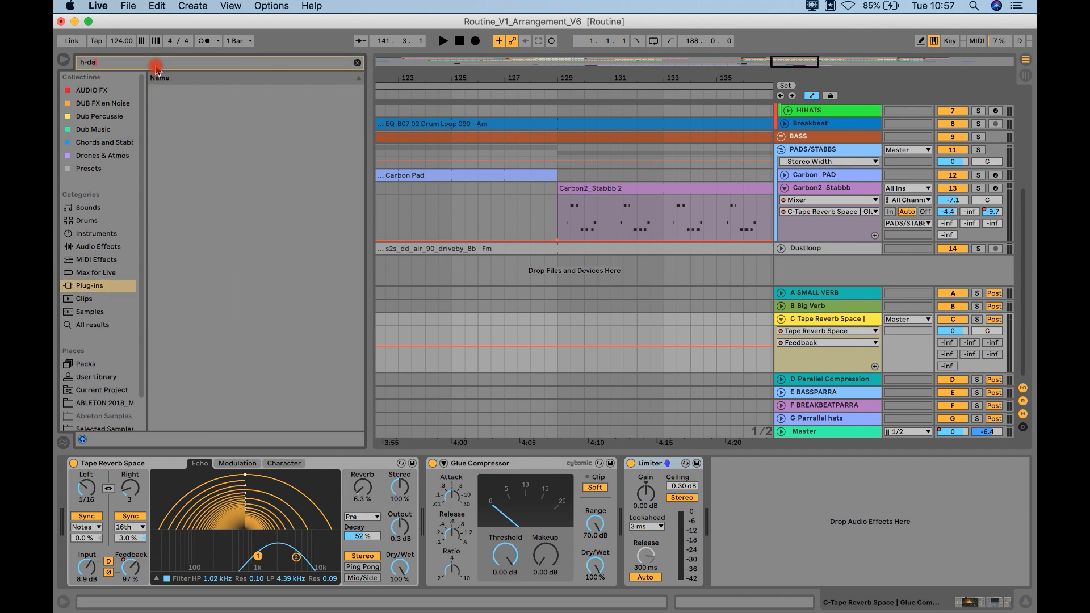
key(BackSpace)
text(e)
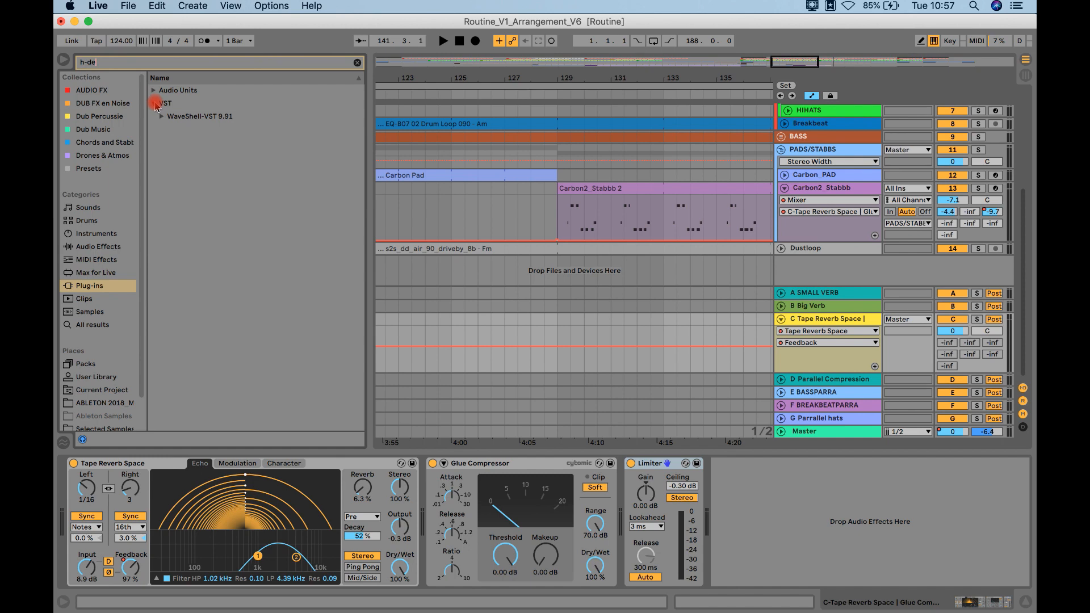
click(157, 117)
click(205, 156)
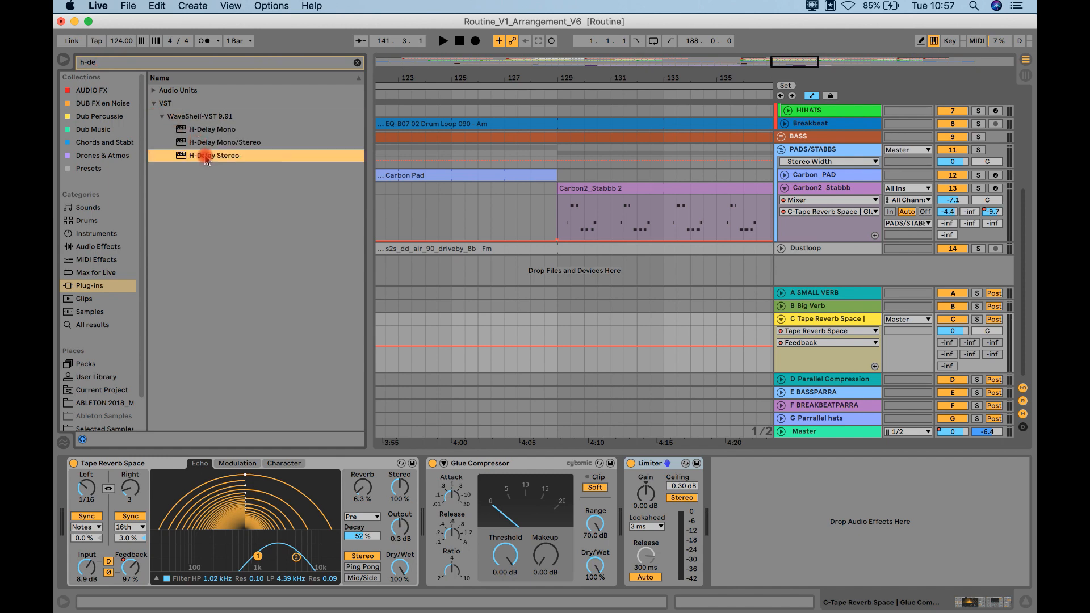
double_click(205, 156)
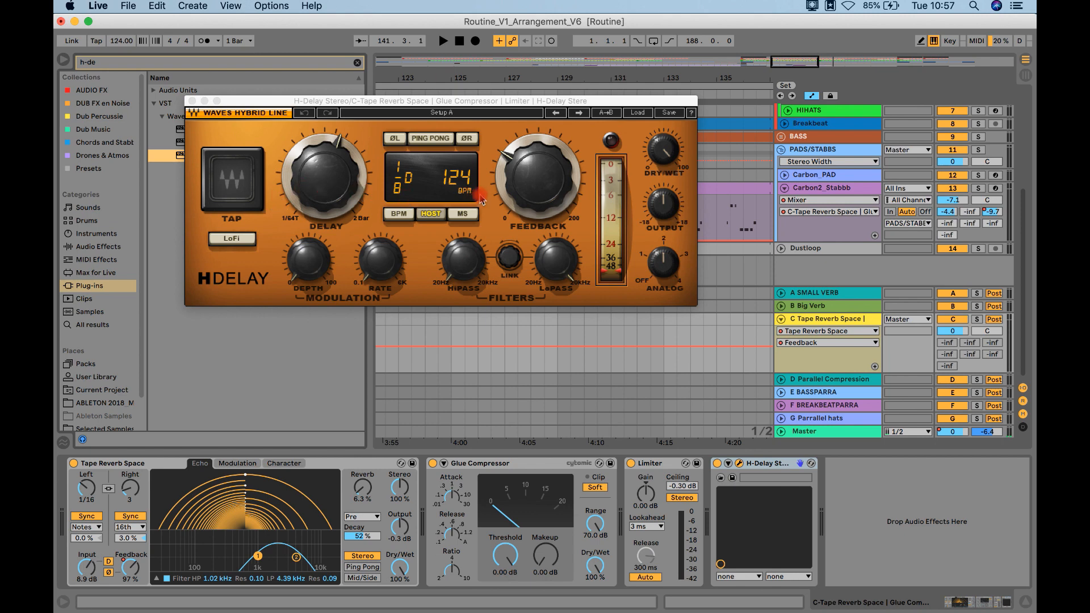
Step: Switch H-Delay to MS timing, set its delay to about 264 ms, and close the plug-in window
click(471, 216)
drag(536, 181, 538, 185)
drag(341, 174, 352, 193)
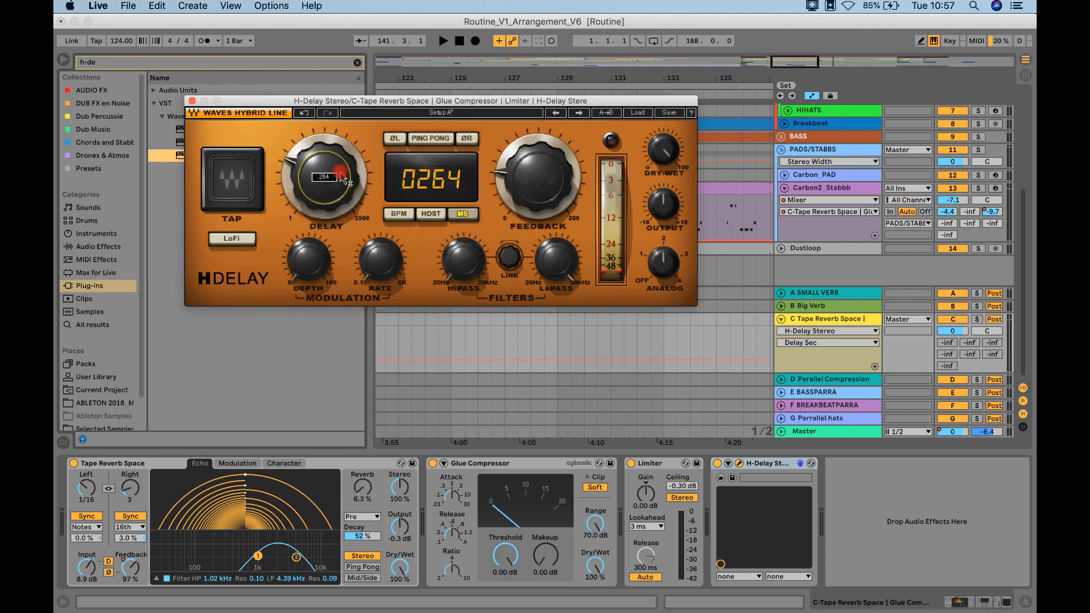
click(192, 100)
Step: Switch both Tape Reverb Space delay lines to Time mode and back to Sync, and delete H-Delay Stereo from return C
click(130, 516)
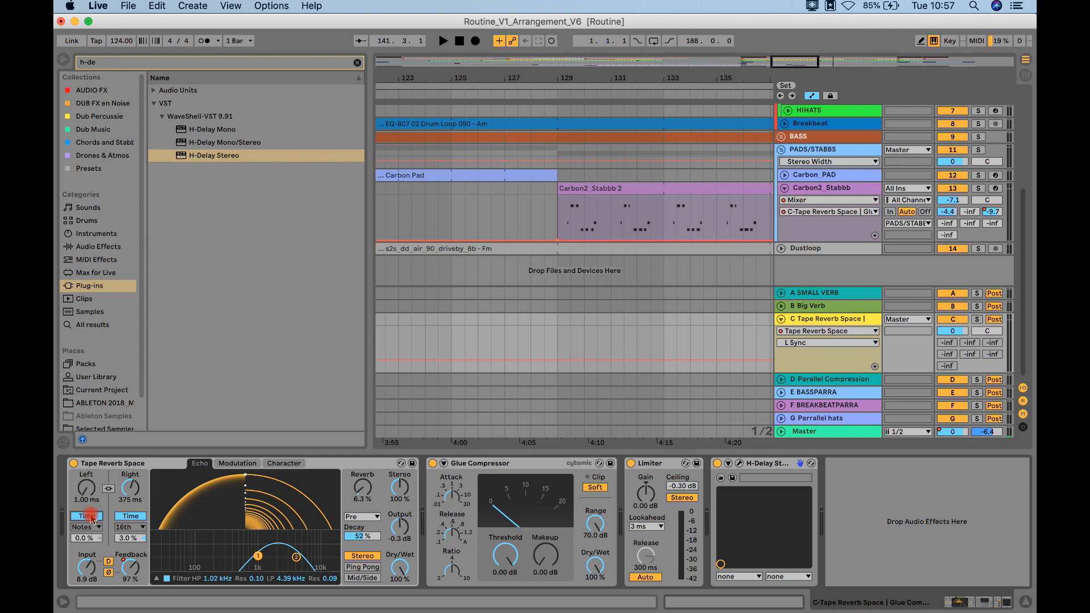
click(91, 518)
click(130, 516)
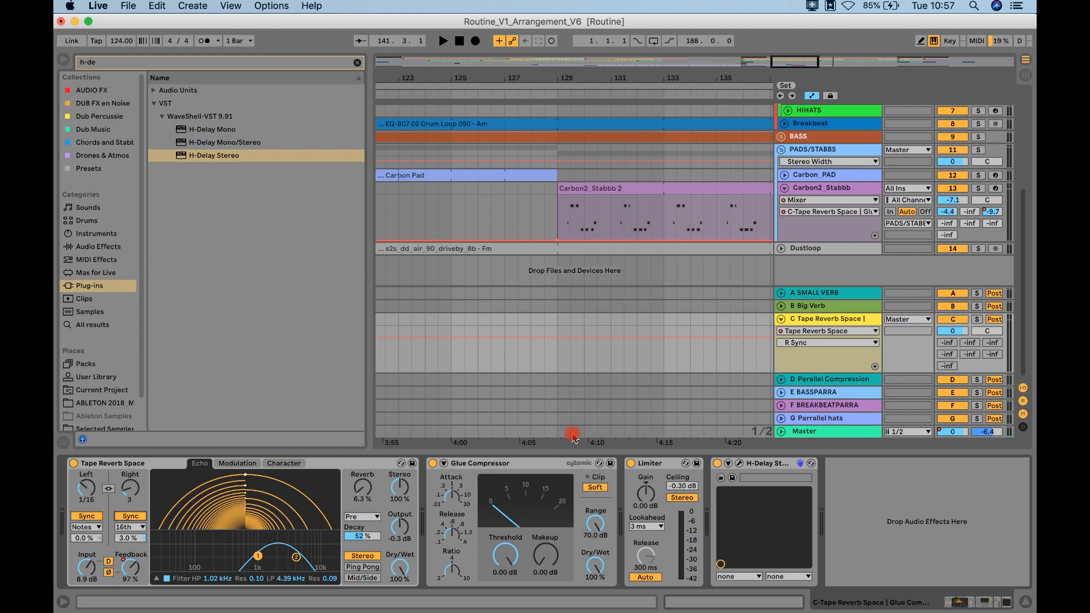
click(765, 464)
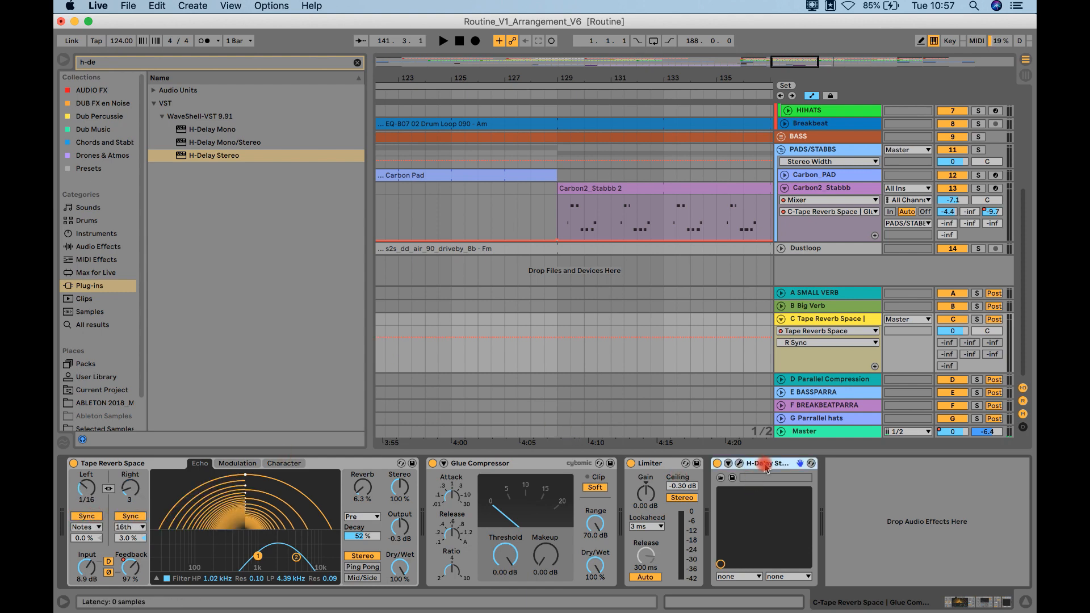
key(Delete)
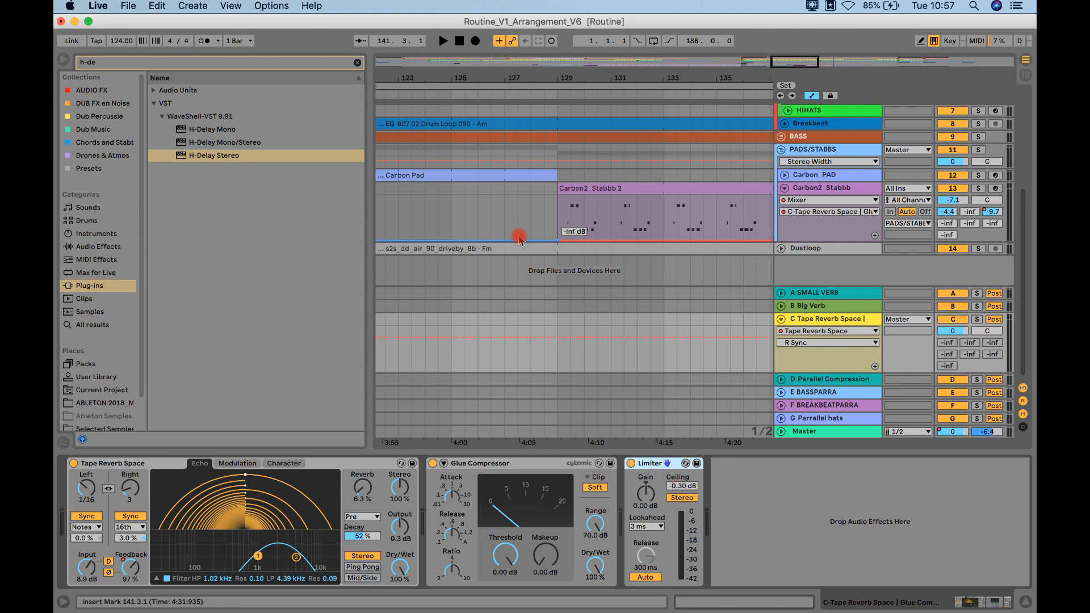
Step: Review the Tape Reverb Space feedback and high-pass frequency automation around bar 141, and display its Low-Pass Frequency lane
click(154, 103)
drag(628, 81, 517, 244)
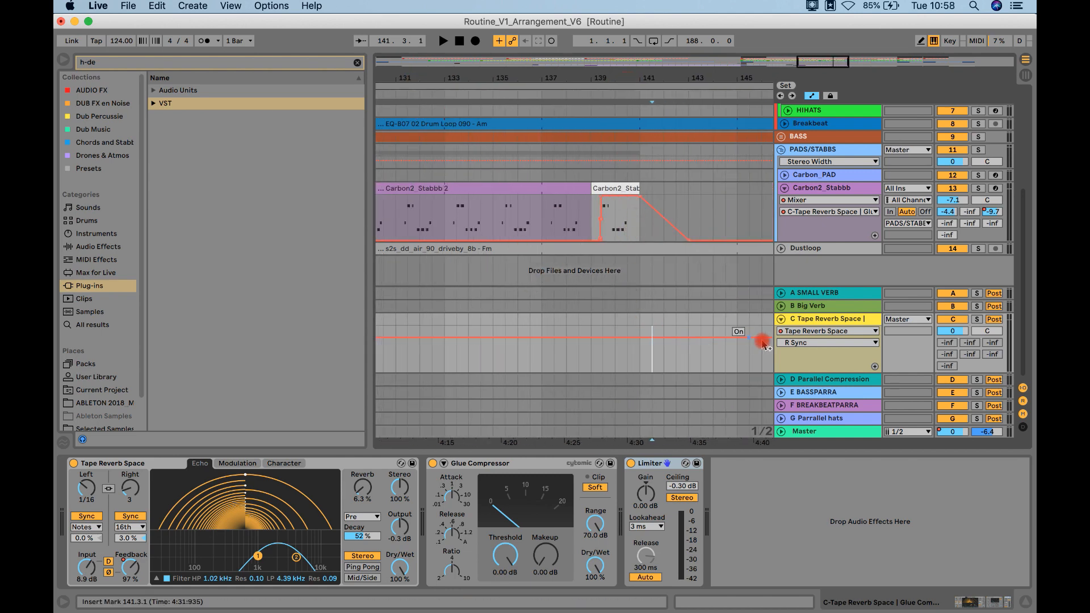
click(134, 574)
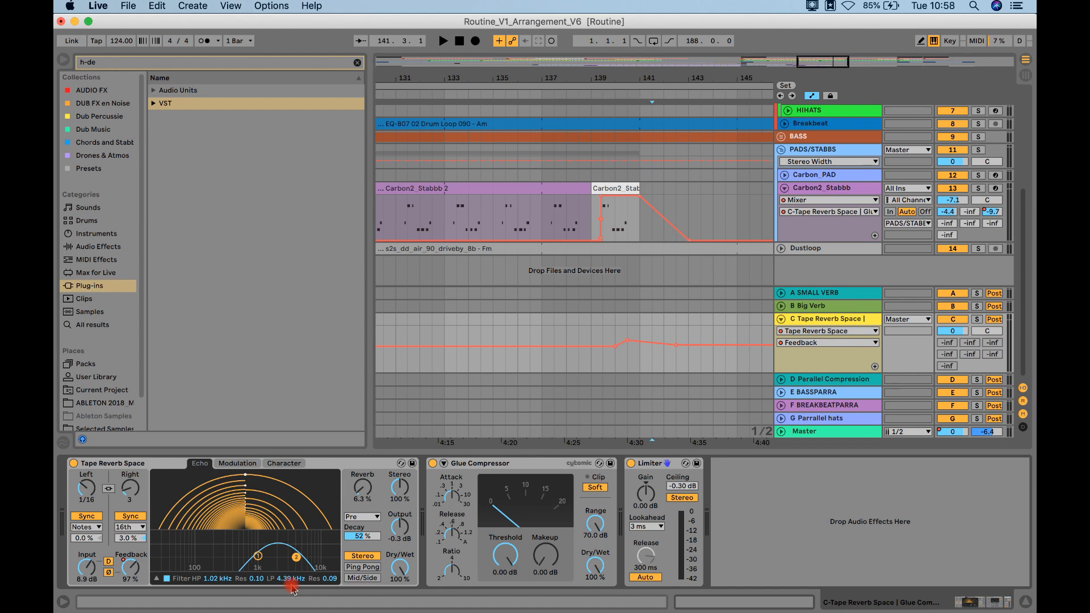
click(213, 583)
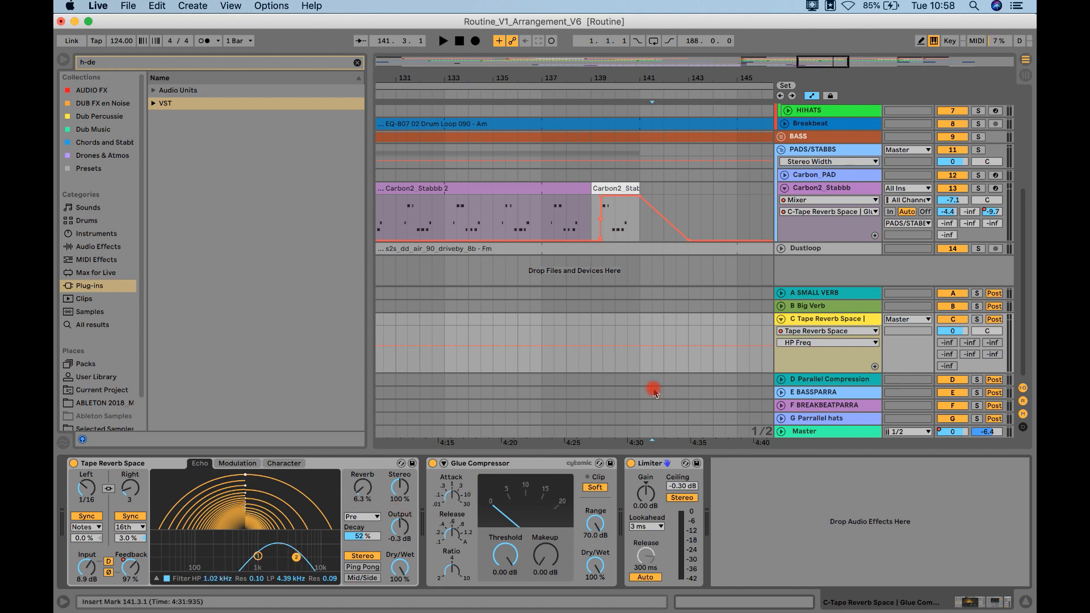
click(795, 343)
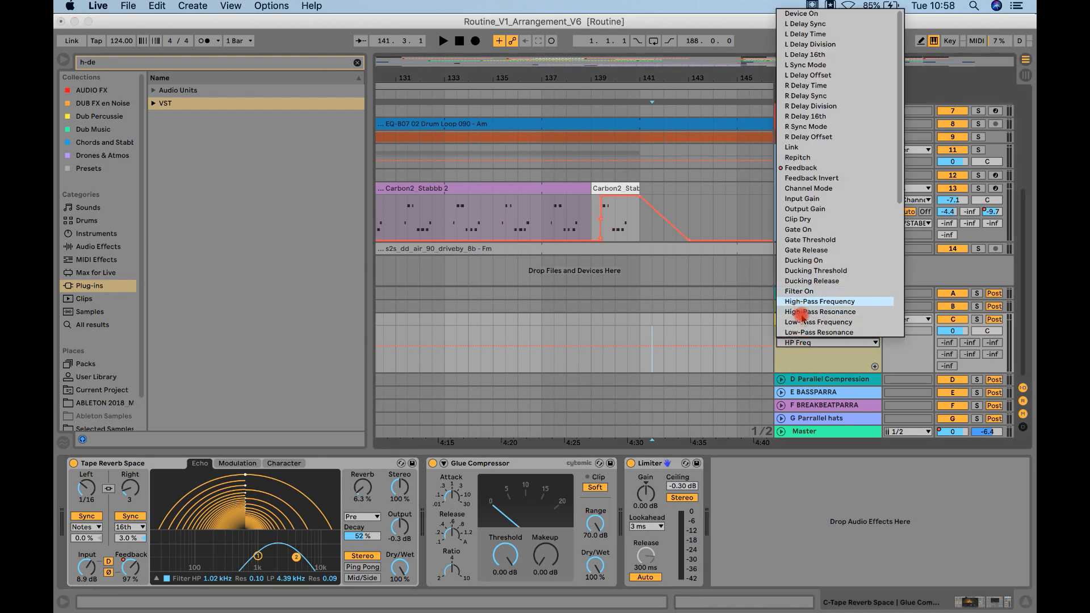
click(804, 322)
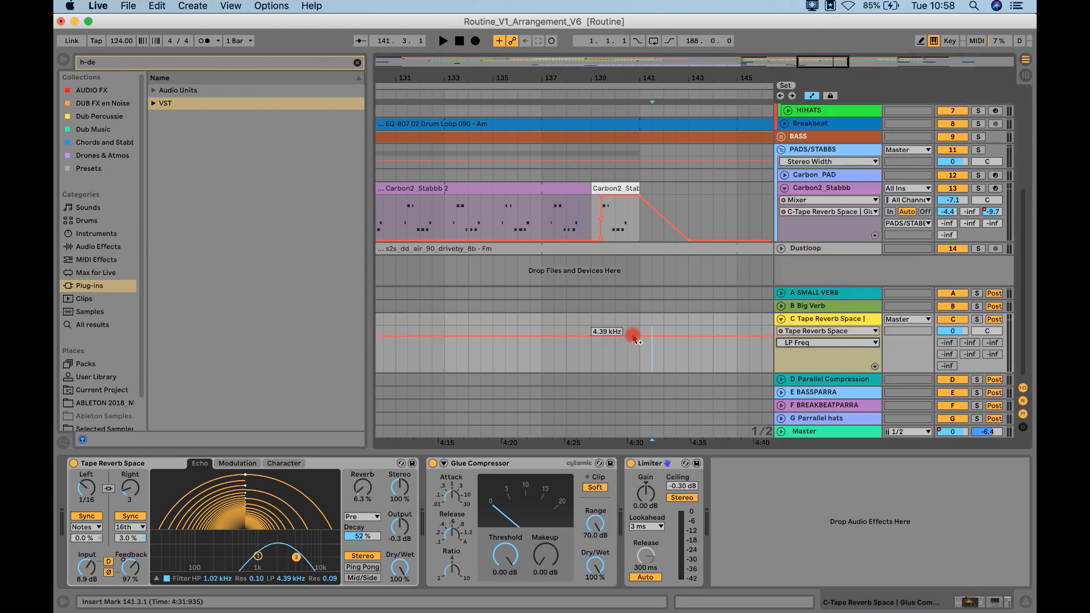
Step: Automate Tape Reverb Space's low-pass frequency to fall after bar 141, and draw a low-pass resonance peak between bars 141 and 143
drag(669, 339, 676, 365)
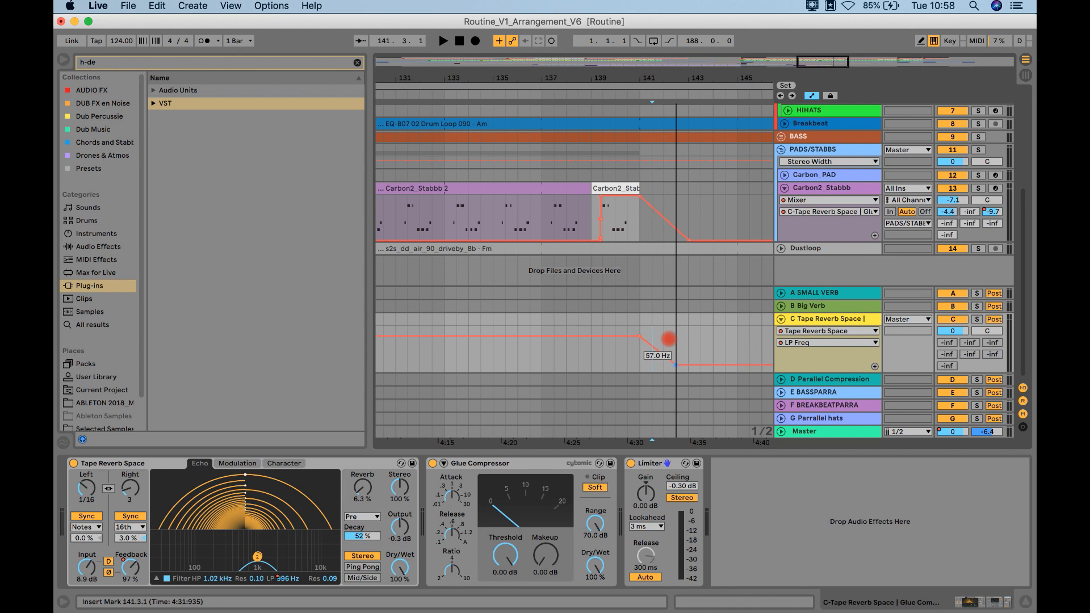
click(796, 343)
click(806, 332)
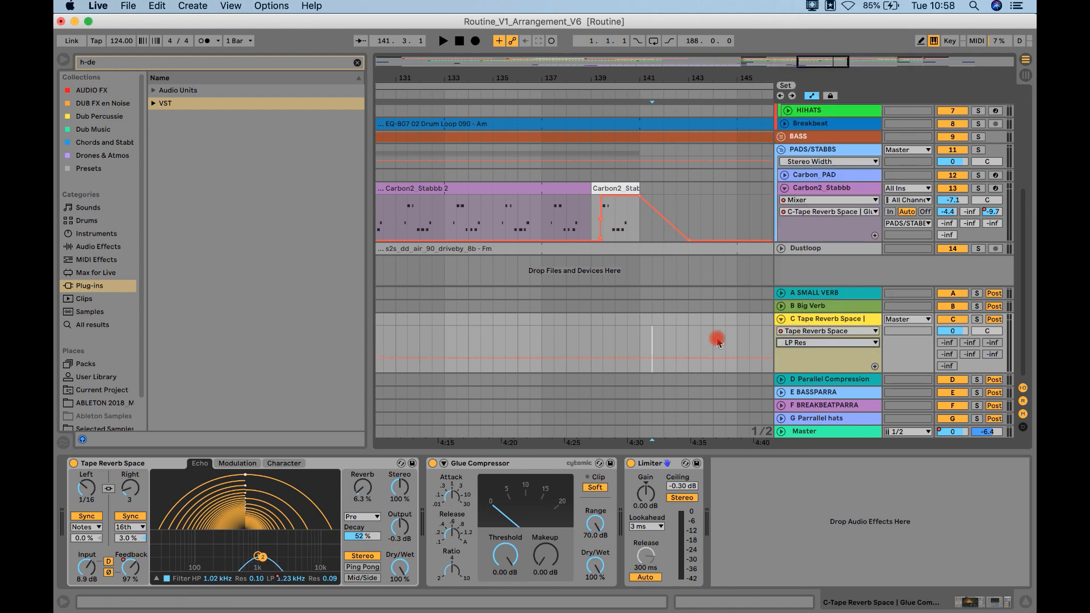
click(639, 358)
drag(653, 358, 691, 356)
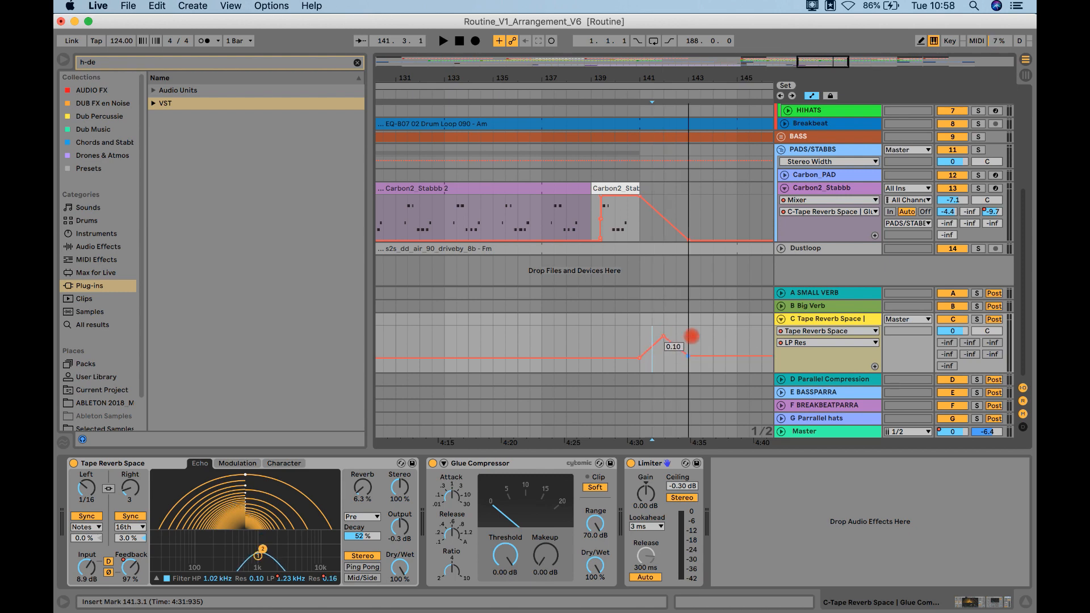
Step: Play the arrangement from 139.3.1 to audition the low-pass automation on the stab's echo tail
click(603, 339)
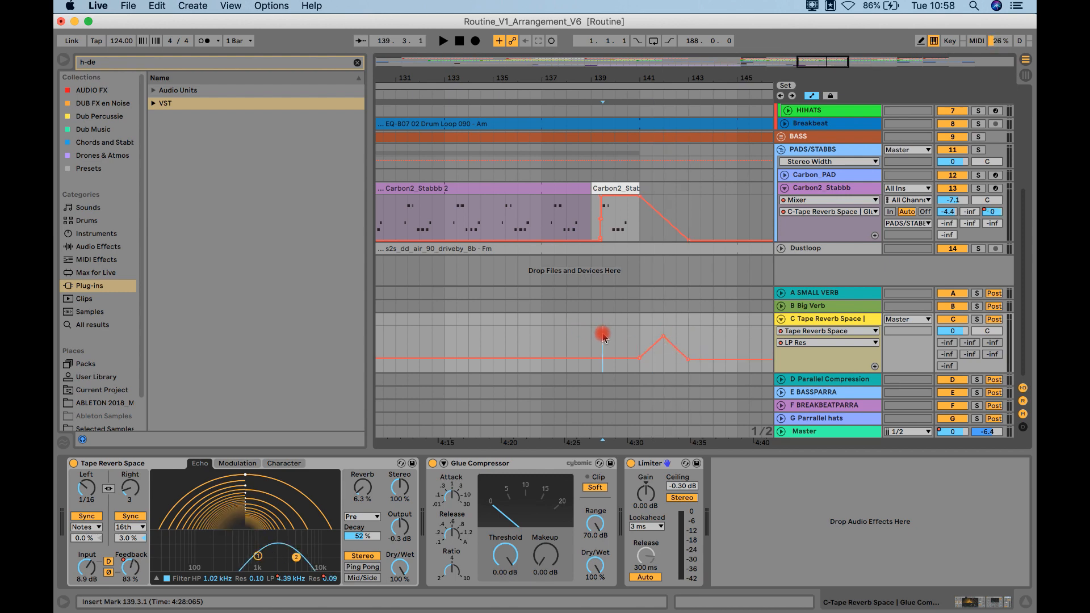
key(space)
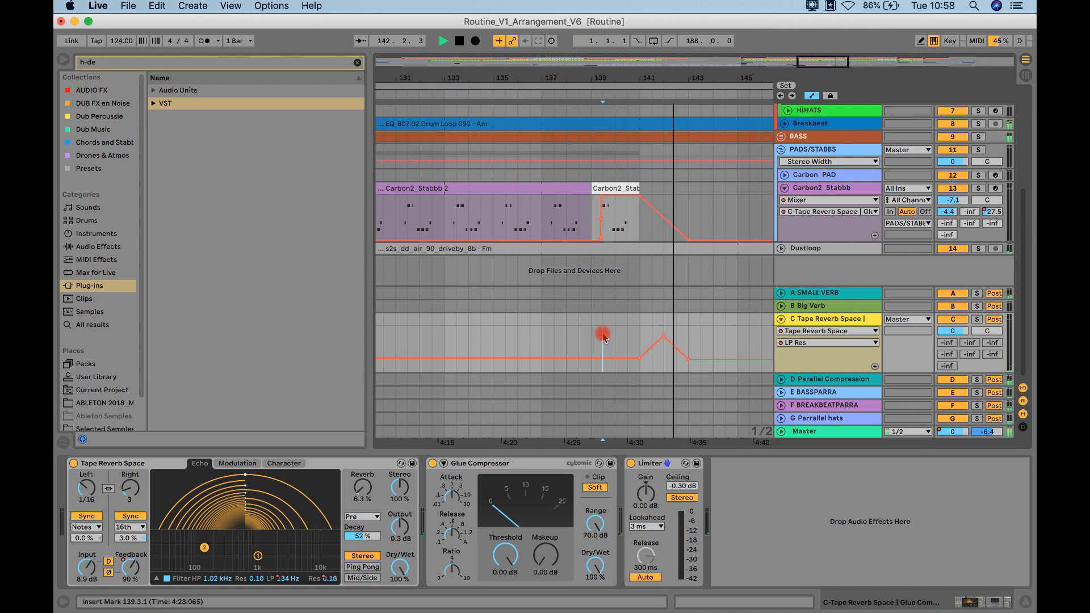
key(space)
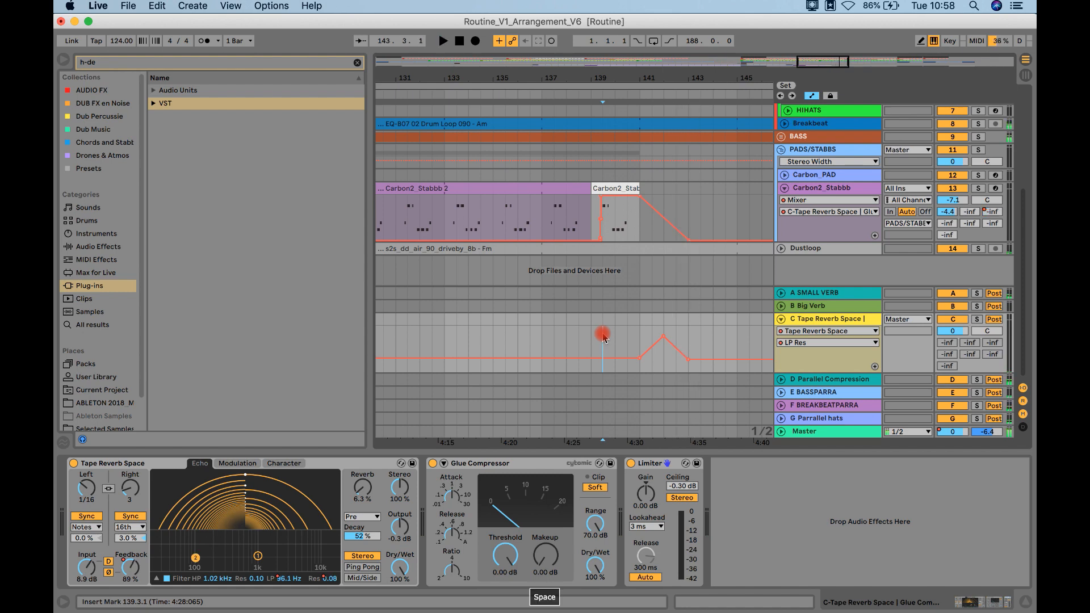
Step: Display the Tape Reverb Space Feedback automation and raise its breakpoint after bar 142 to about 100%
click(809, 343)
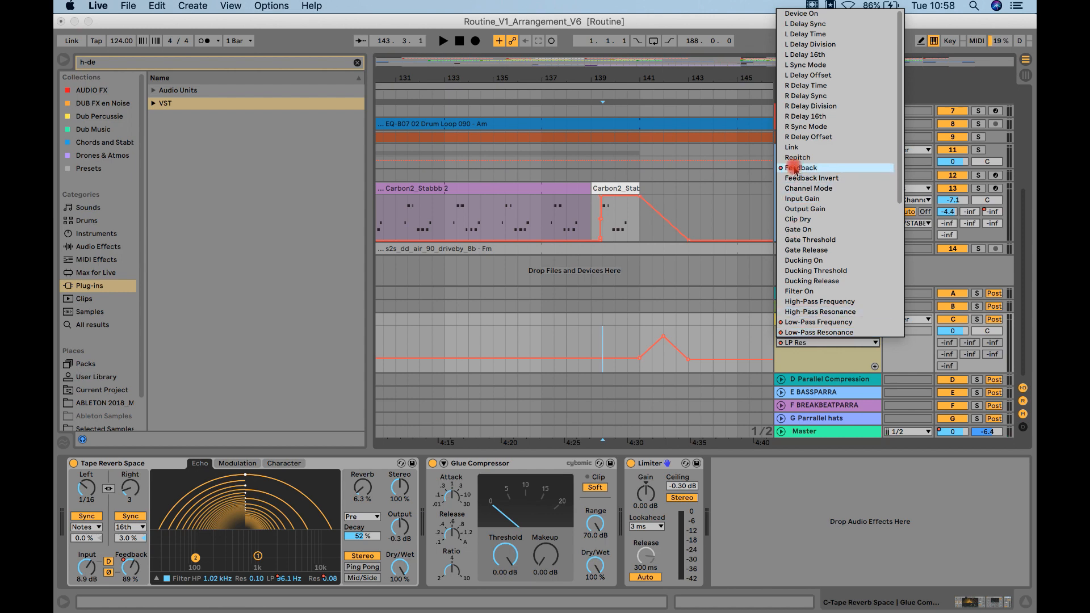
click(812, 172)
mouse_move(676, 352)
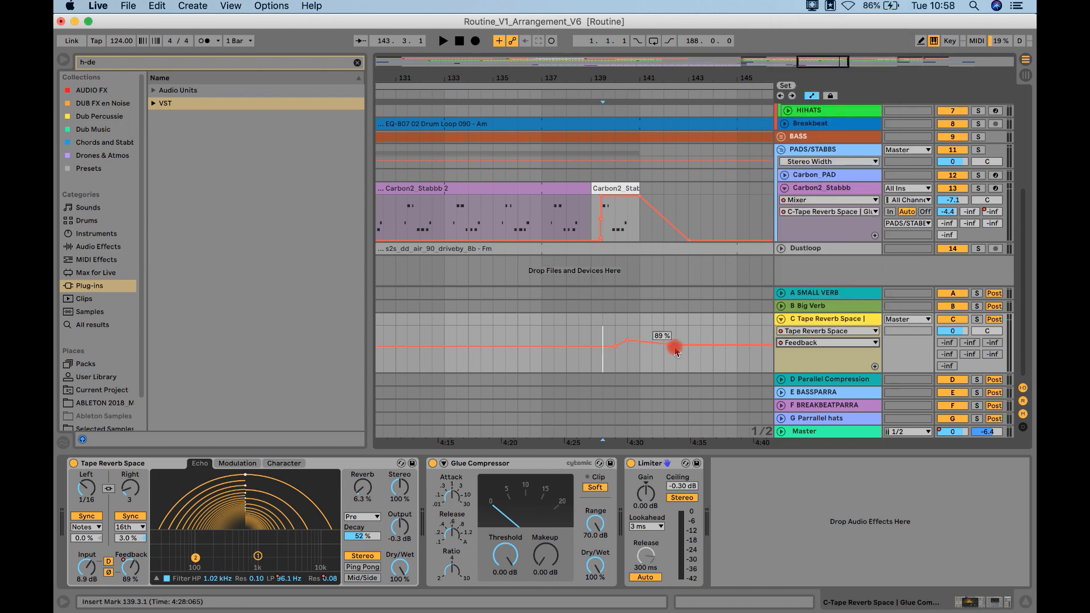
drag(677, 348, 678, 345)
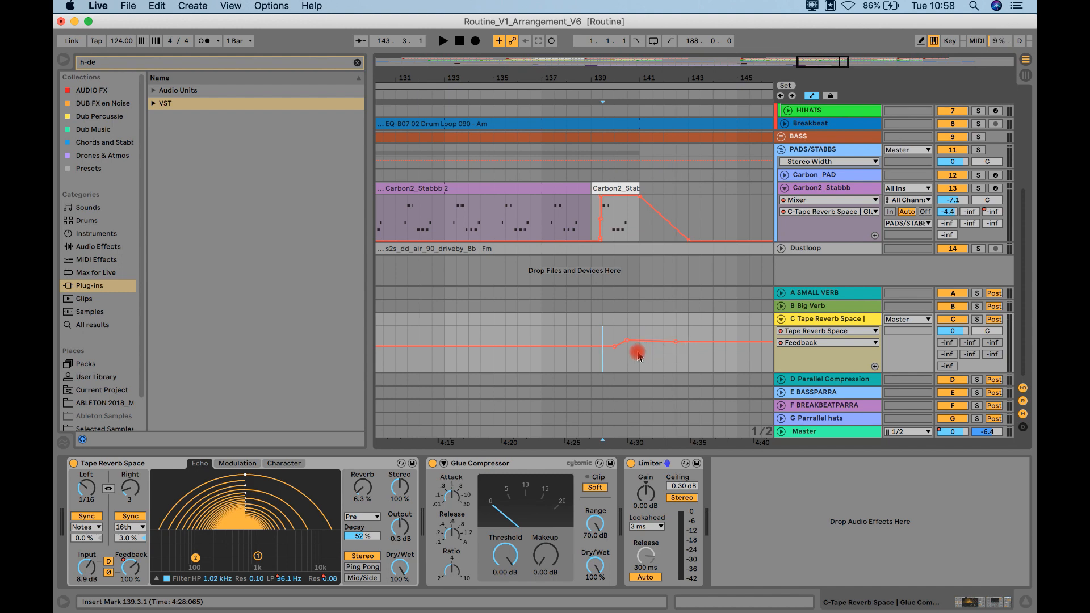
Step: Return to the Low-Pass Frequency automation and reshape it to dip around bar 142 and rise again past bar 143
click(798, 342)
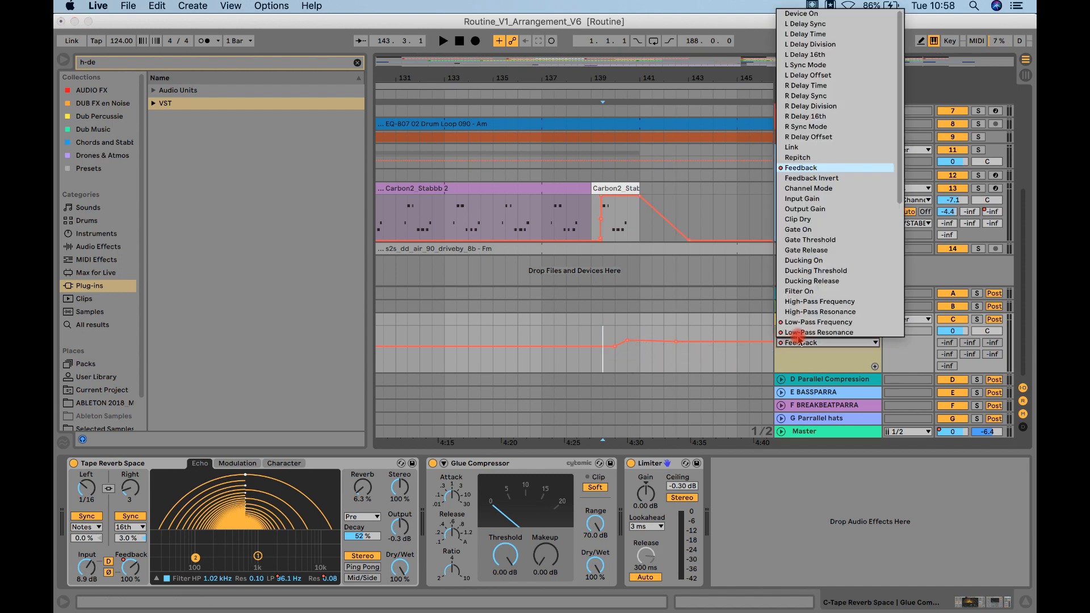
click(802, 322)
drag(701, 363, 663, 361)
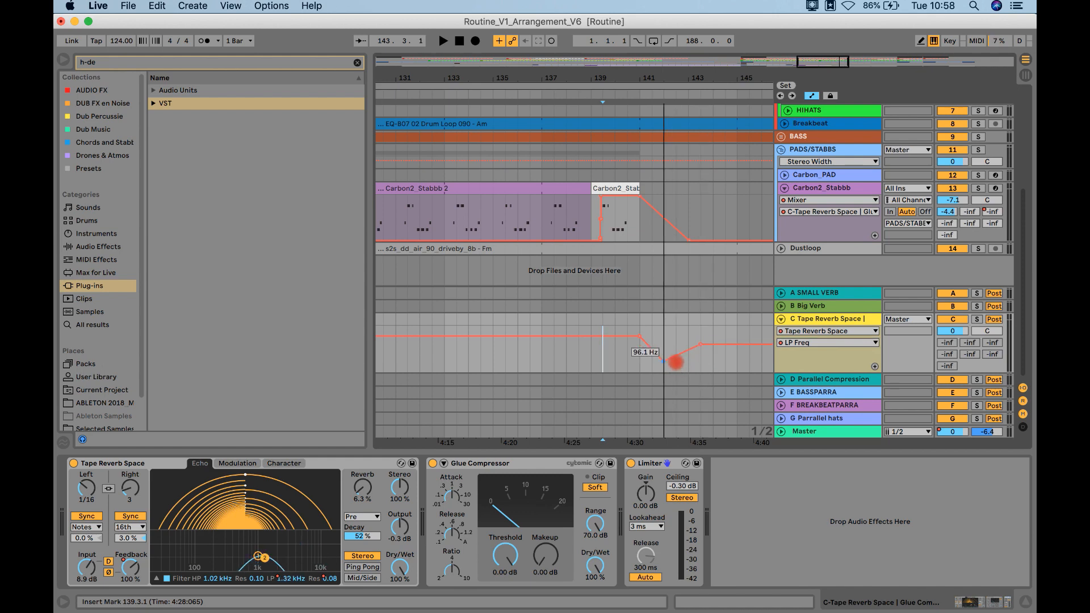
Step: Audition from bar 140 and move the last low-pass frequency breakpoint to bar 143 at about 2.22 kHz
click(614, 365)
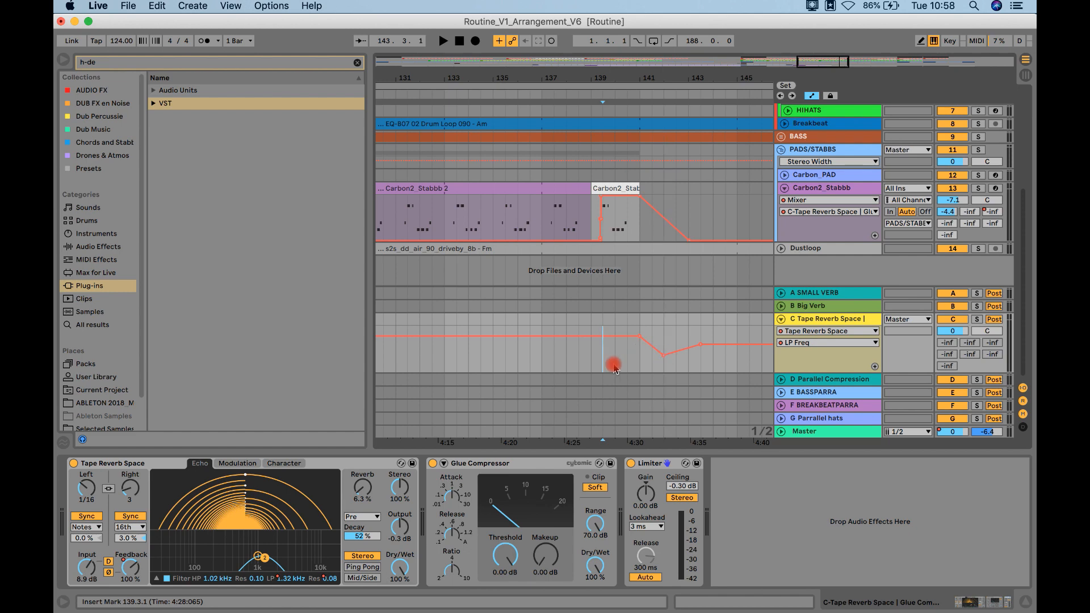
key(space)
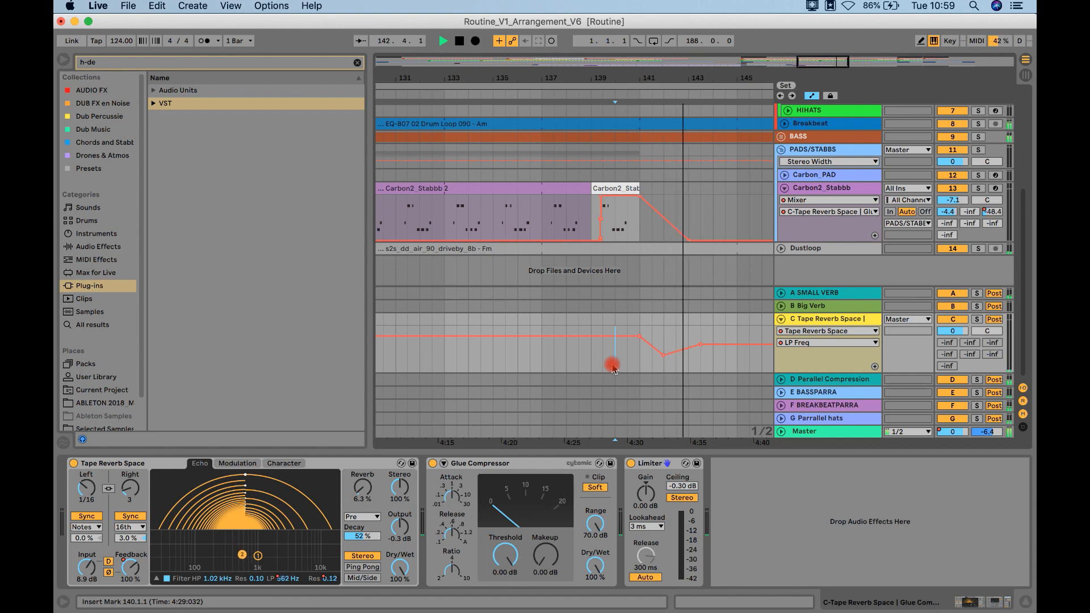
drag(704, 344, 689, 342)
key(space)
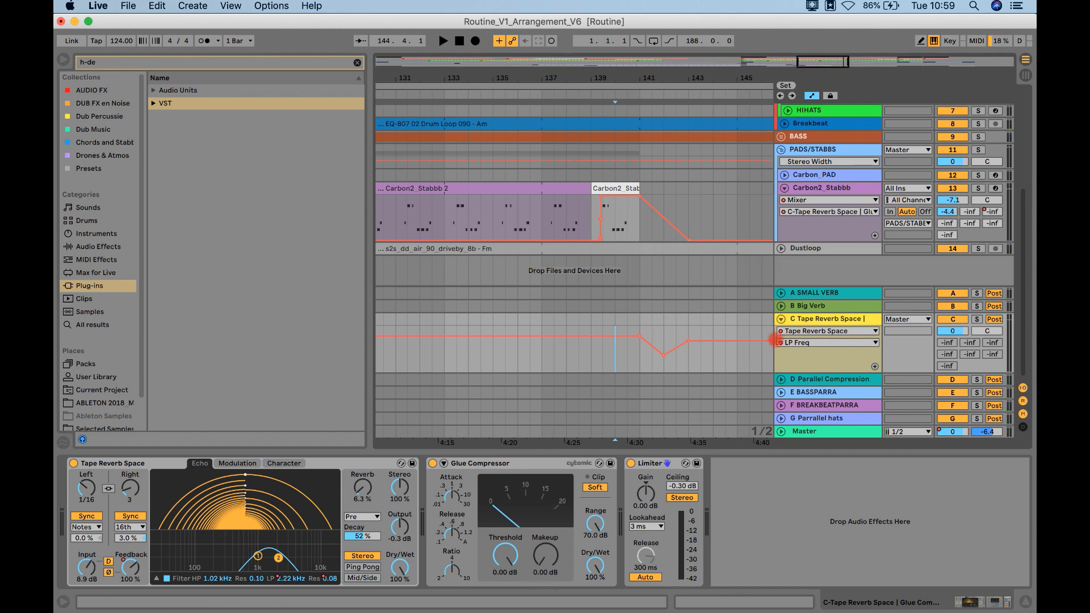
Step: Fold the Tape Reverb Space, Carbon2_Stabbb and CLAPS/SNARES tracks, hide the browser, and show the whole arrangement
click(781, 320)
click(784, 189)
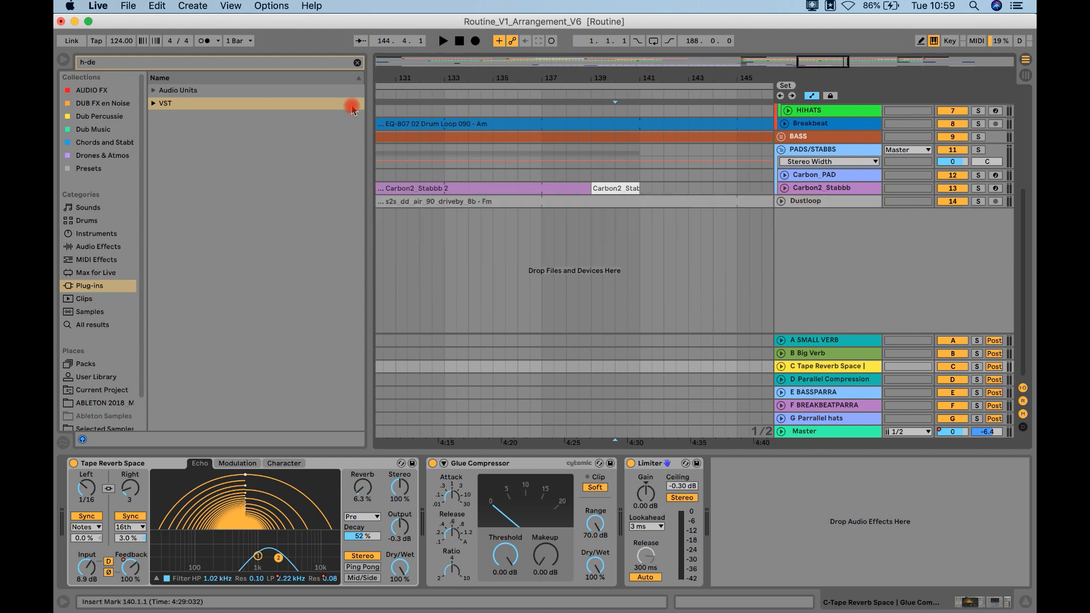
click(60, 58)
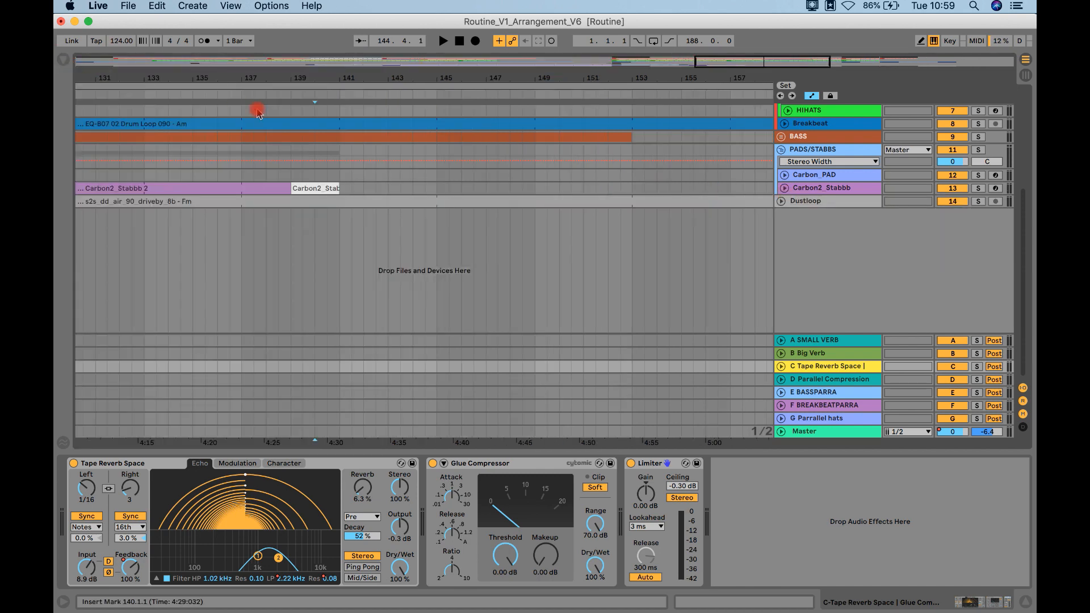
click(464, 79)
double_click(464, 79)
scroll(619, 207, up, 5)
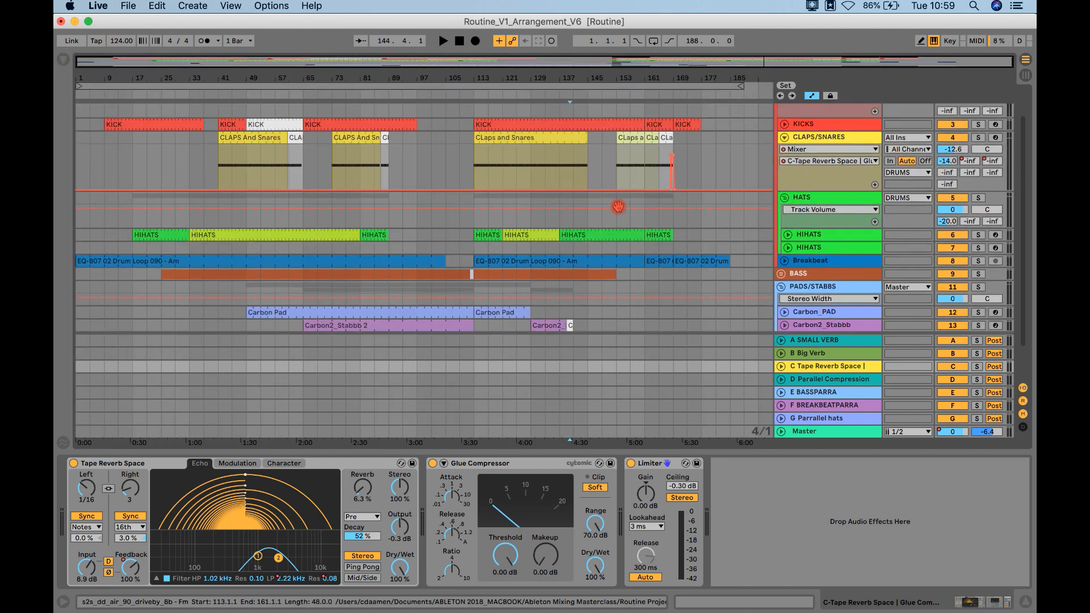
click(784, 138)
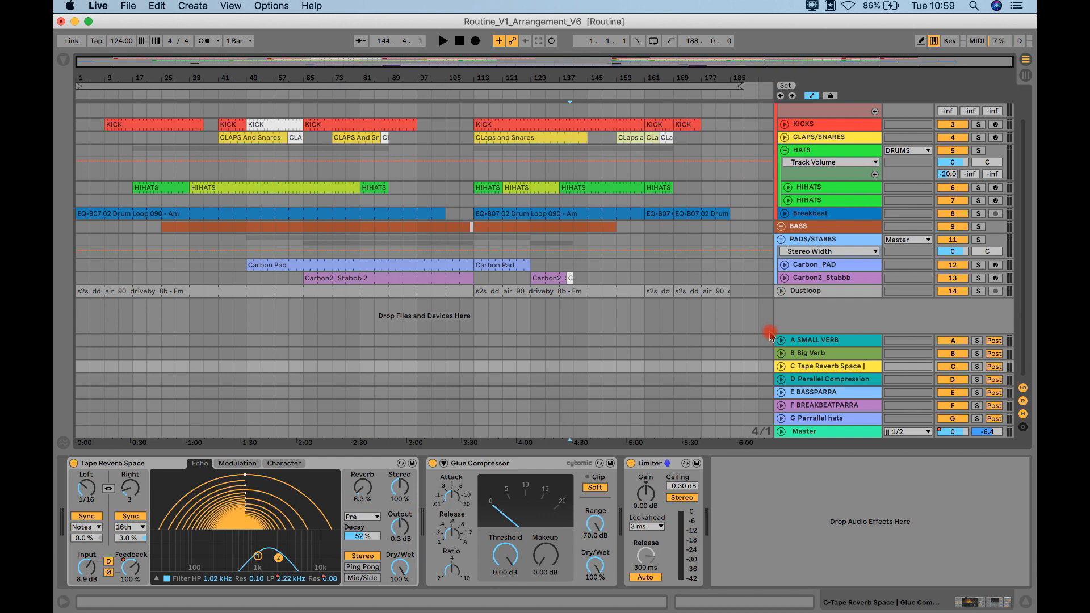
Step: Insert a return track after Tape Reverb Space and name it HATS DELAY
right_click(806, 367)
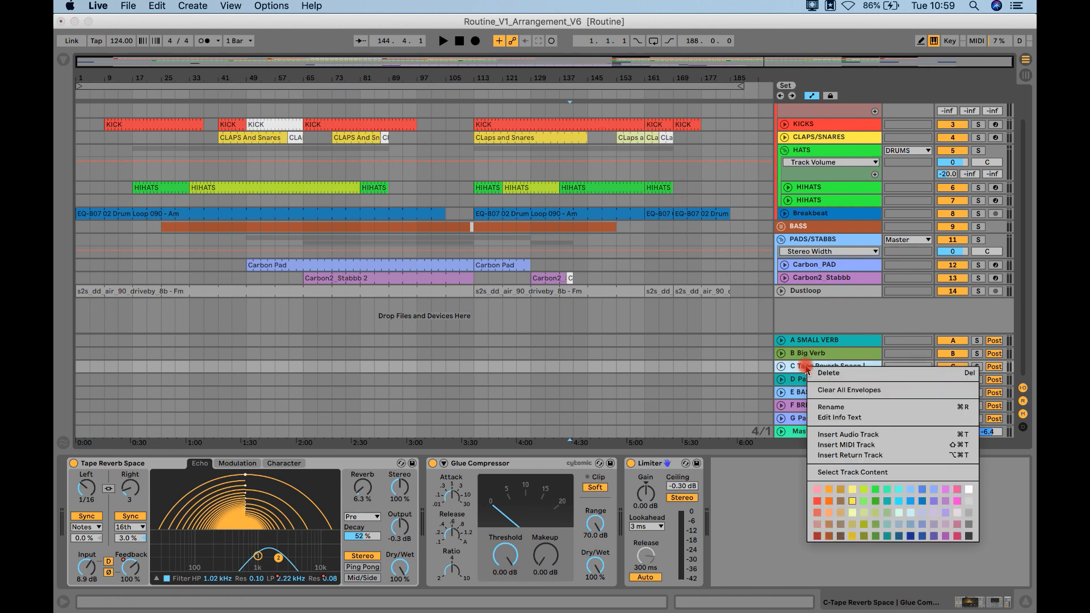
click(852, 456)
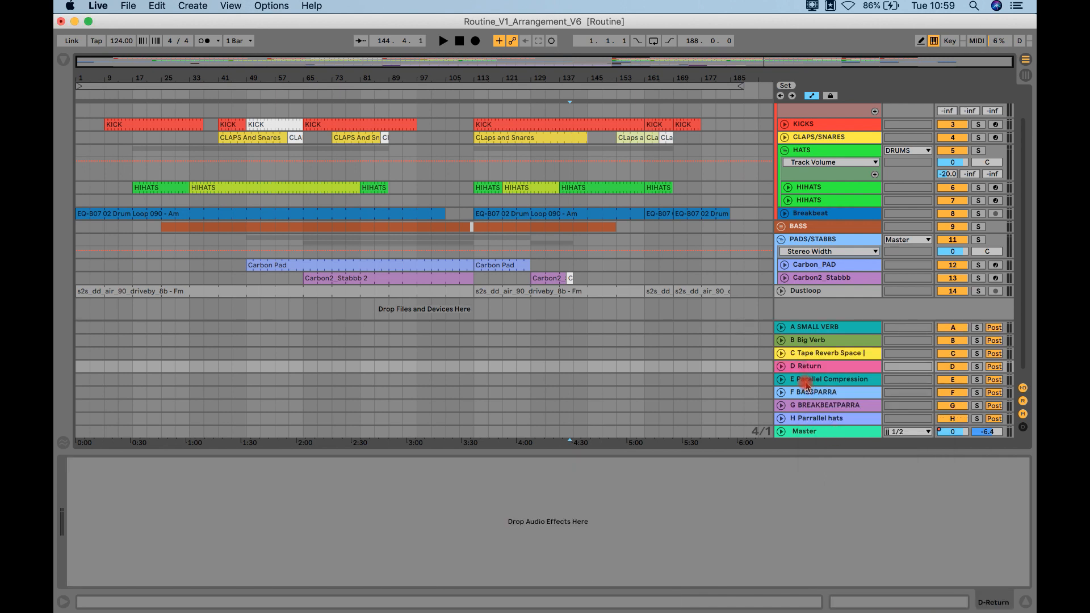
key(super+r)
text(HATS)
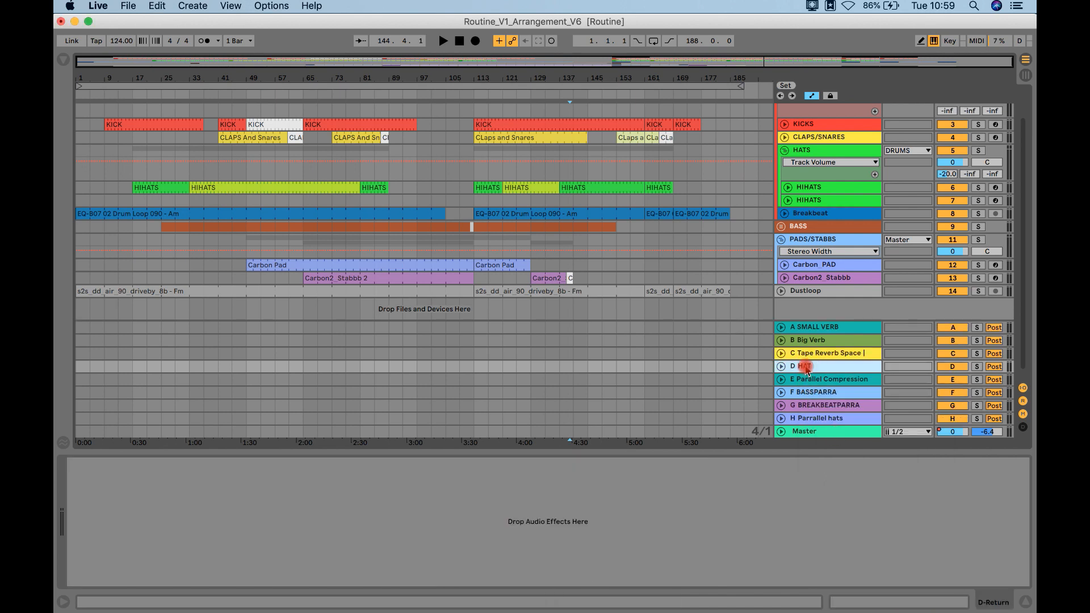
text( DELAY)
key(Return)
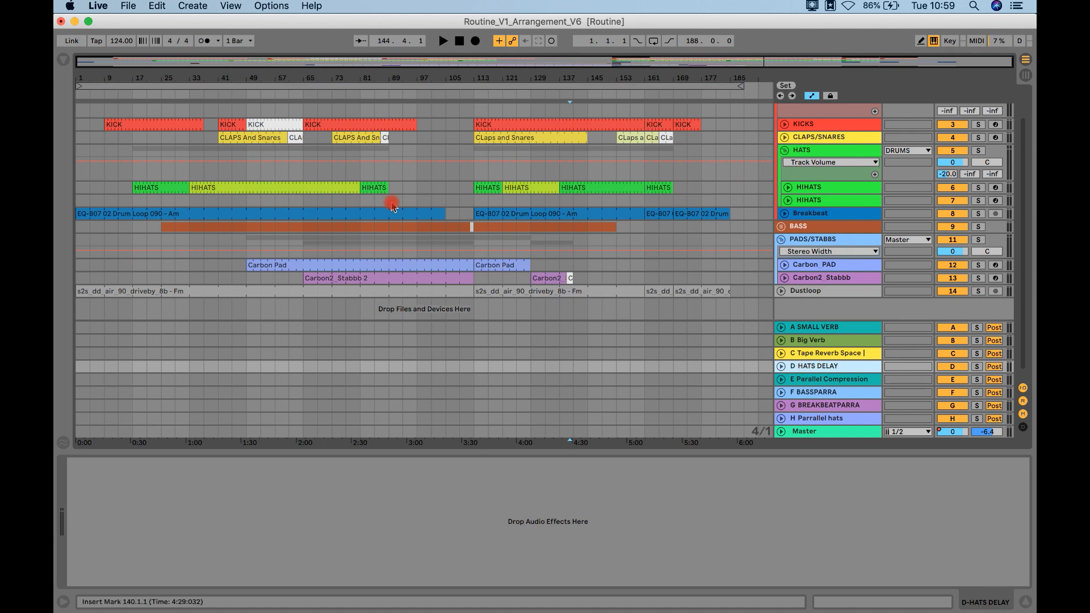
Step: Clear the browser search and load the Simple Delay audio effect onto the HATS DELAY return
click(65, 61)
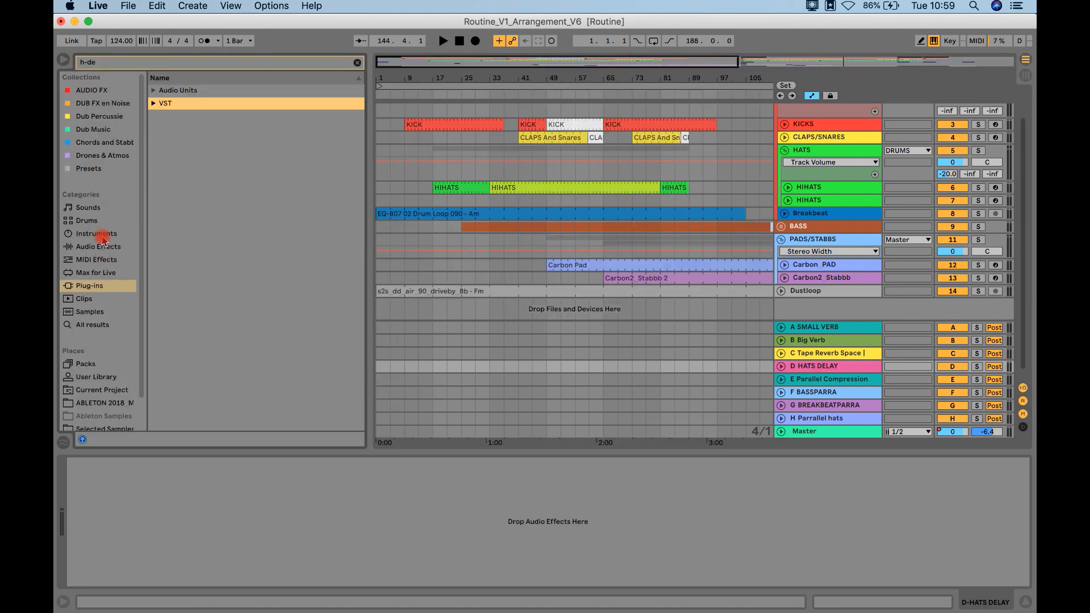
click(101, 247)
click(356, 62)
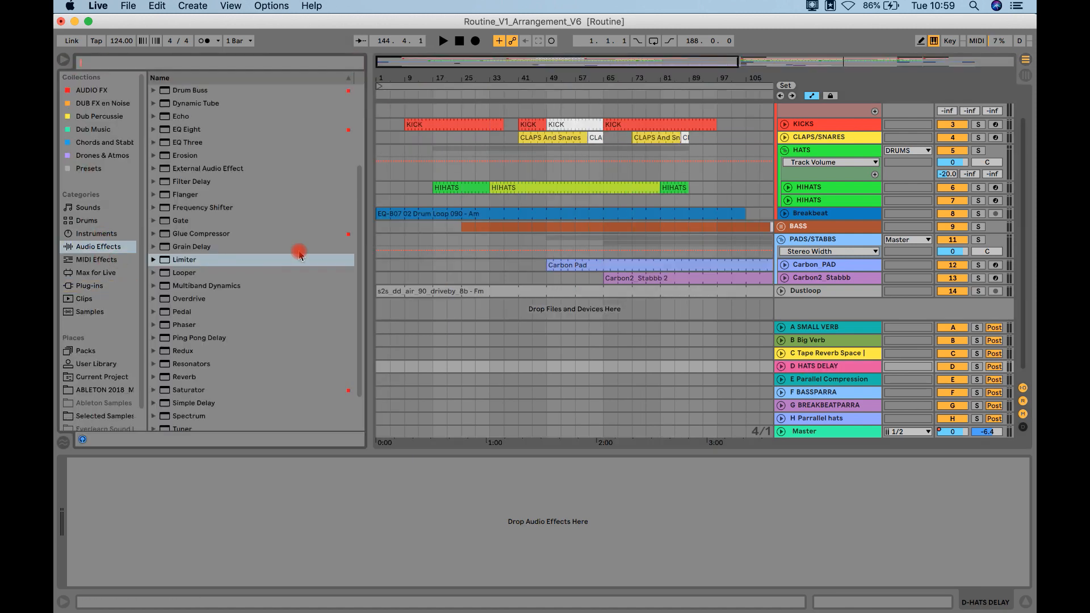
scroll(272, 273, down, 2)
click(210, 359)
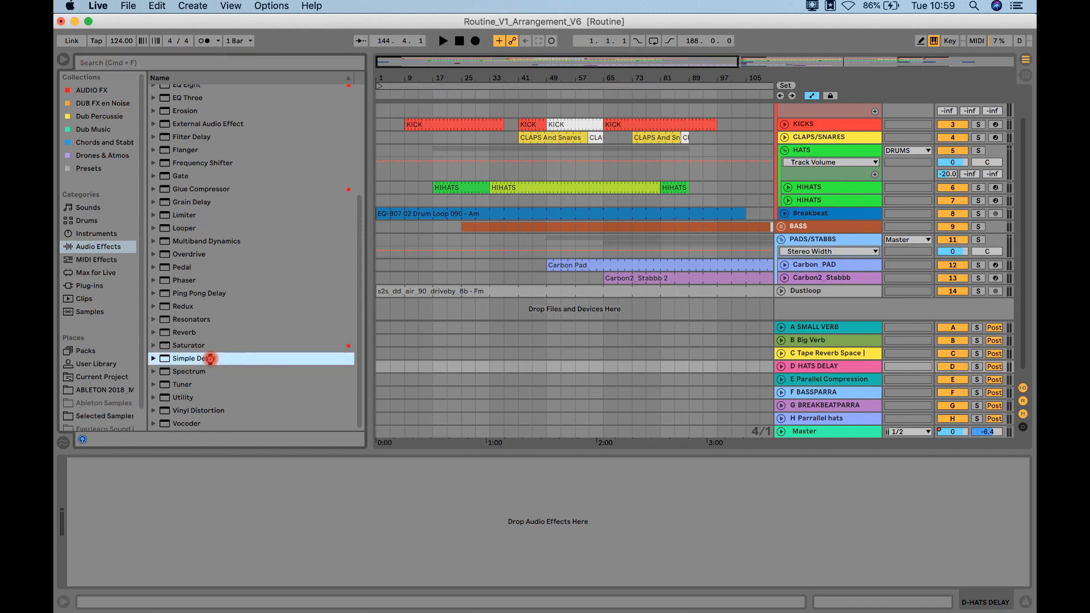
double_click(211, 359)
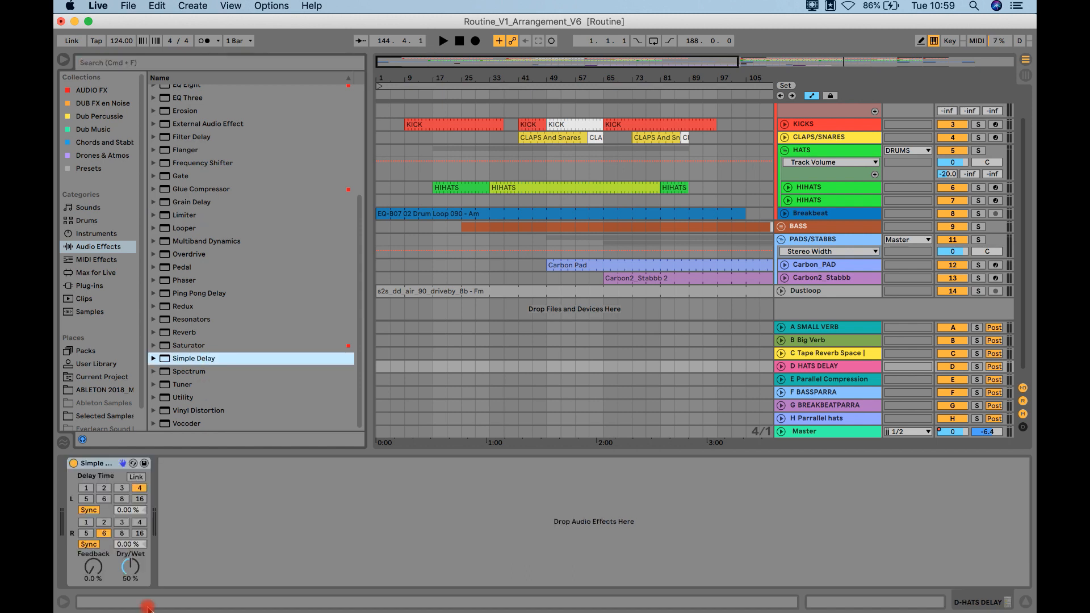
Step: Set both Simple Delay sides to 2 sixteenths and its feedback to 84%
click(105, 490)
click(104, 522)
drag(92, 567, 90, 565)
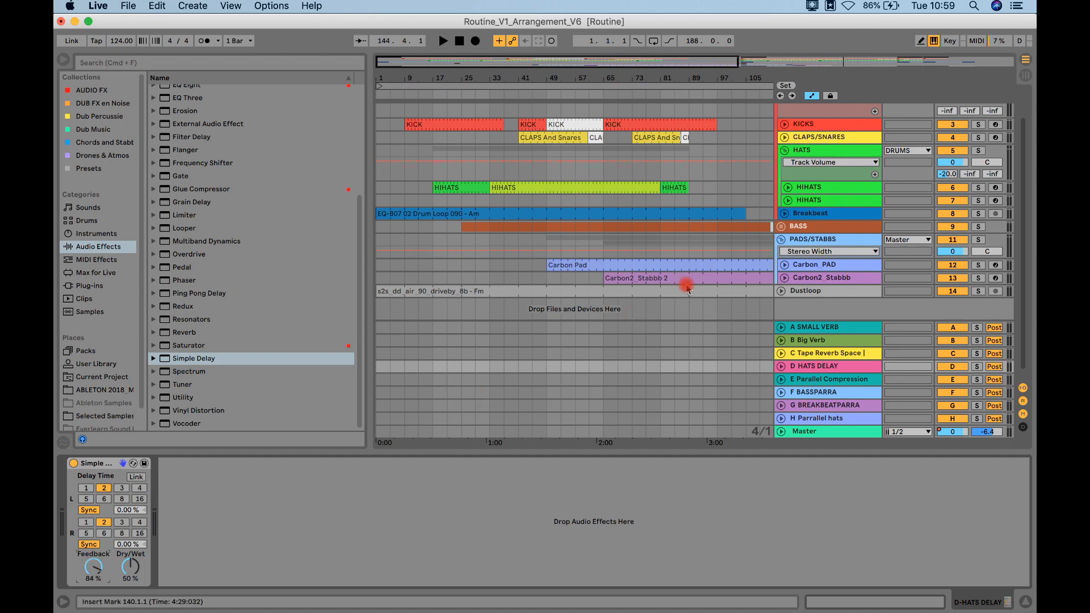
Step: Split the first HIHATS track's clip at bar 88 and colour the final one-bar clip white
click(780, 194)
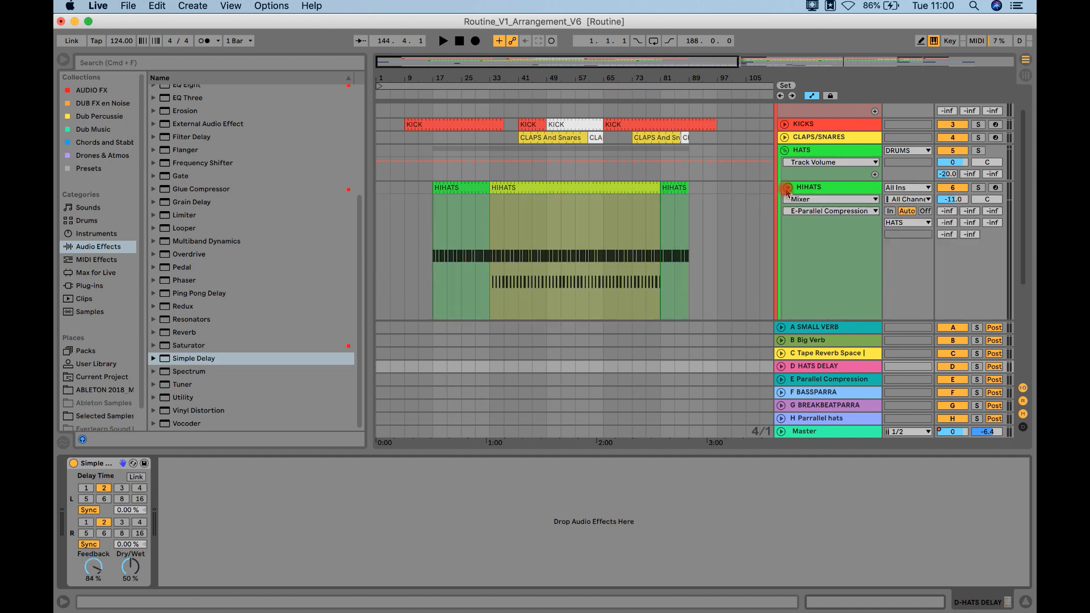
drag(691, 77, 690, 77)
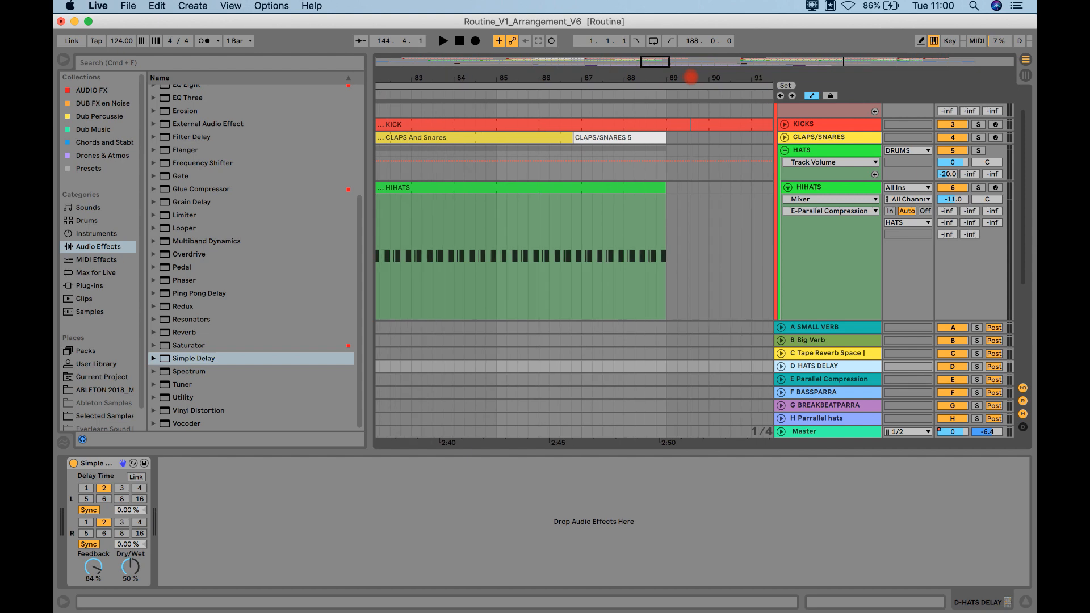
click(619, 228)
key(super+e)
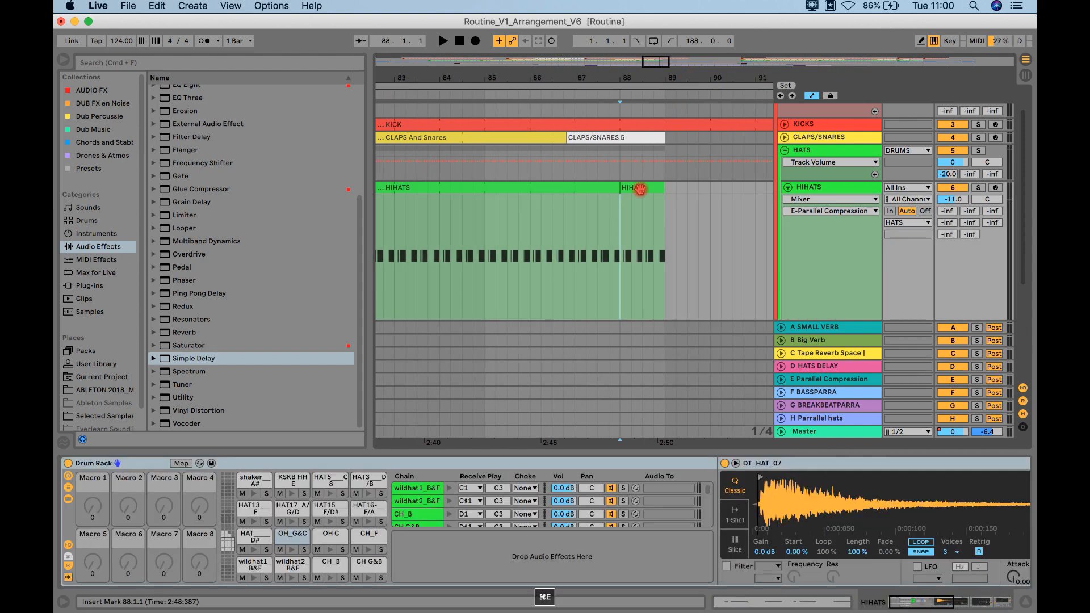
click(645, 187)
right_click(645, 190)
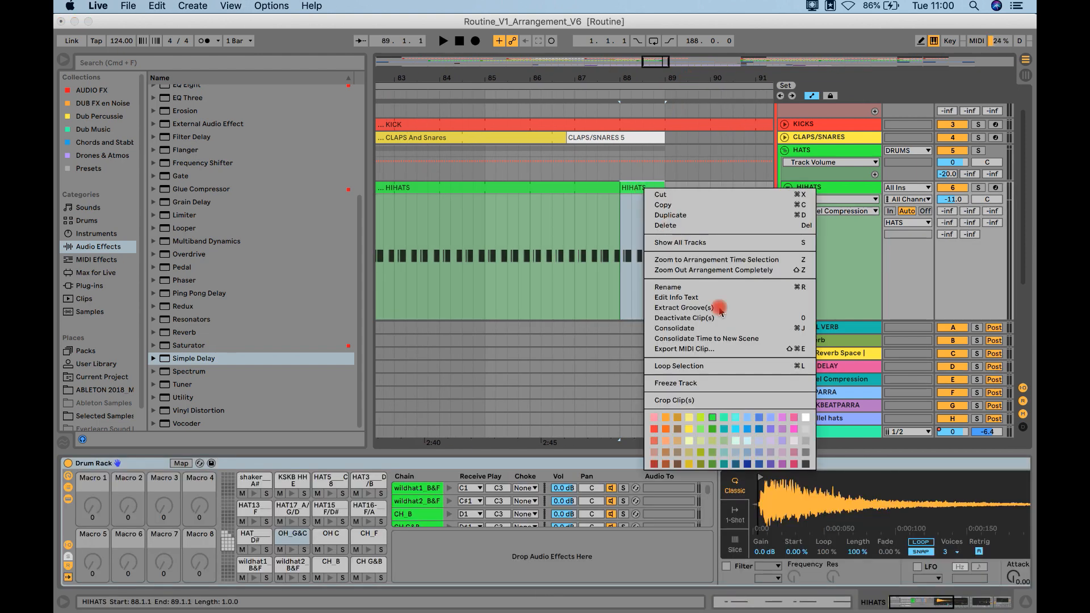
click(806, 418)
Step: Automate the first HIHATS track's HATS DELAY send to jump to about 0 dB from mid-bar 88 until shortly after bar 89 begins
scroll(789, 246, down, 2)
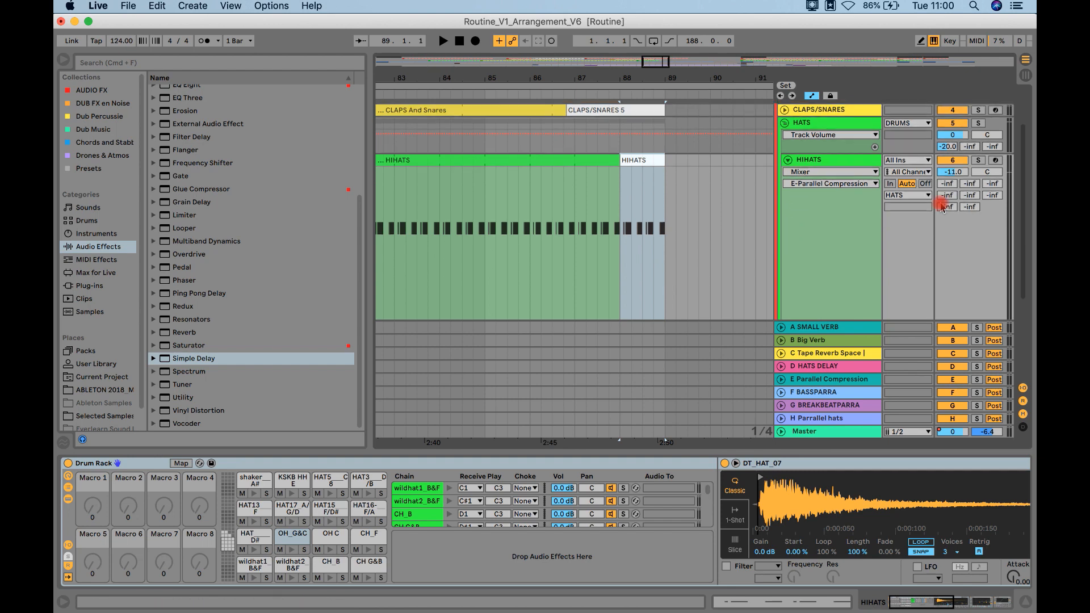
click(945, 197)
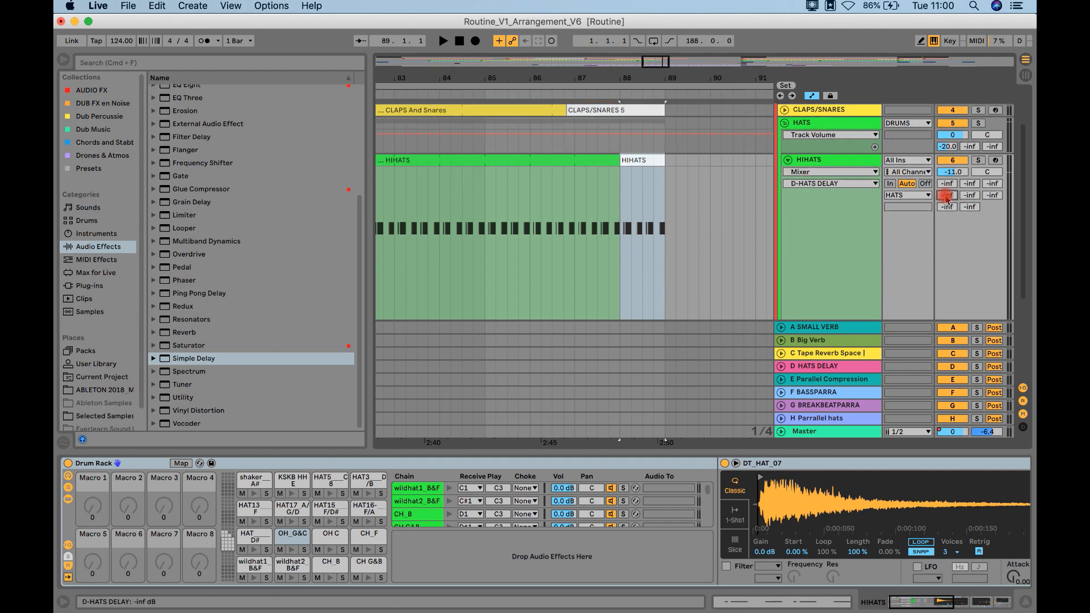
click(813, 186)
drag(951, 195, 952, 181)
scroll(676, 229, down, 3)
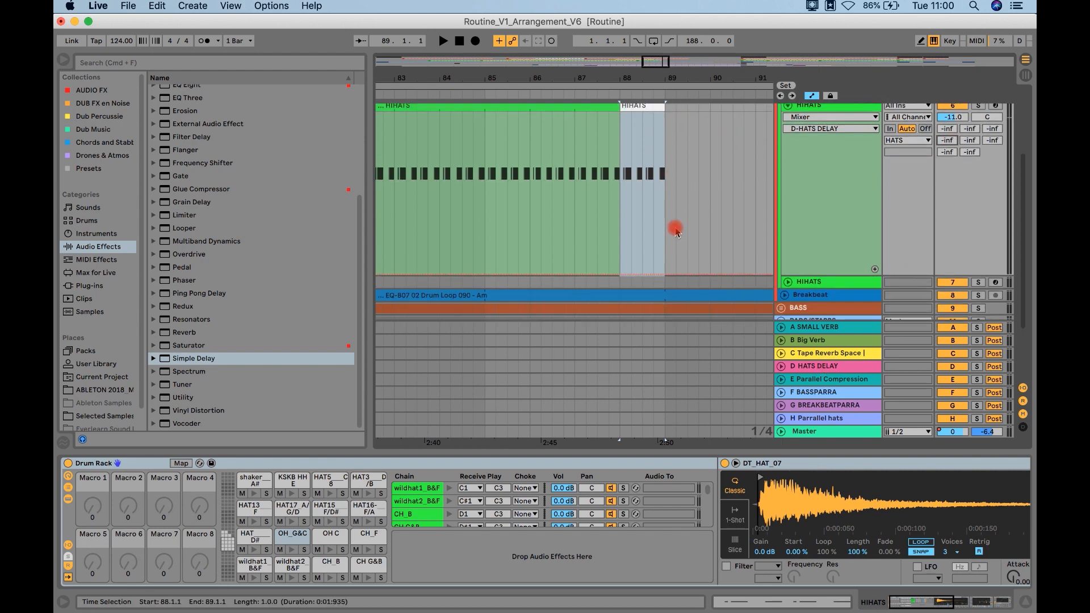
click(653, 275)
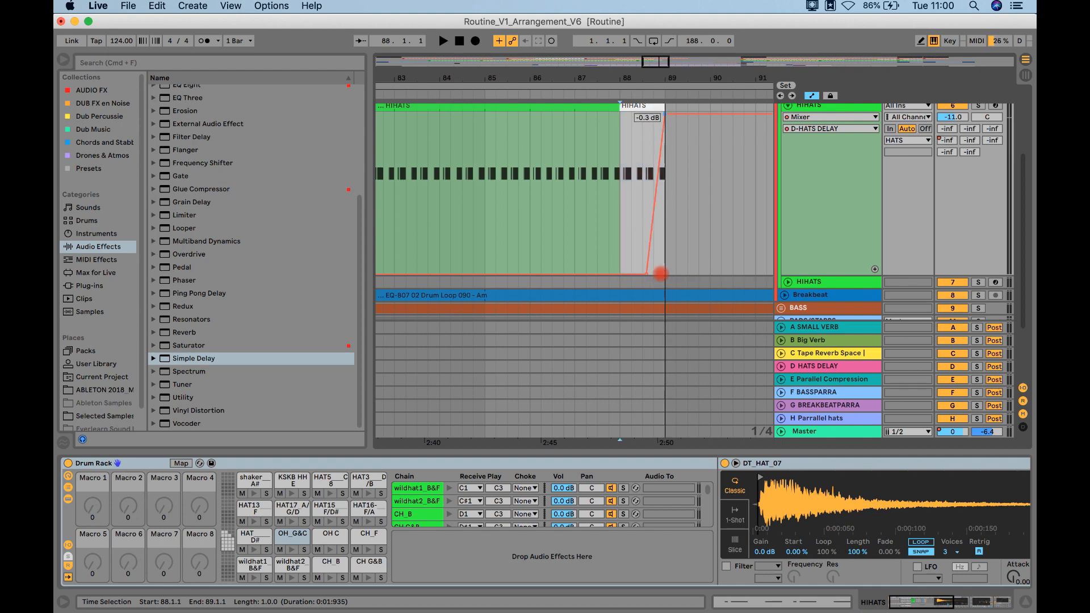
mouse_move(660, 275)
mouse_down()
mouse_move(646, 116)
mouse_move(694, 114)
mouse_move(676, 272)
mouse_move(653, 280)
mouse_move(676, 112)
mouse_move(679, 132)
mouse_move(653, 127)
mouse_move(679, 114)
mouse_up()
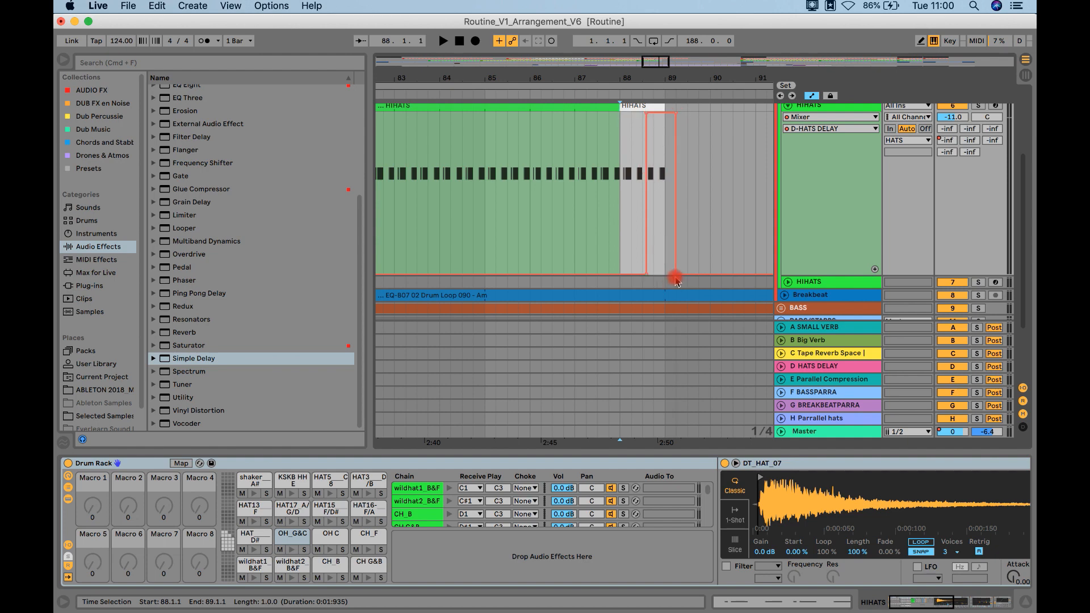
Step: Hide the browser and reshape the HATS DELAY send automation into a gradual fade-out from bar 89 to about bar 91
click(63, 60)
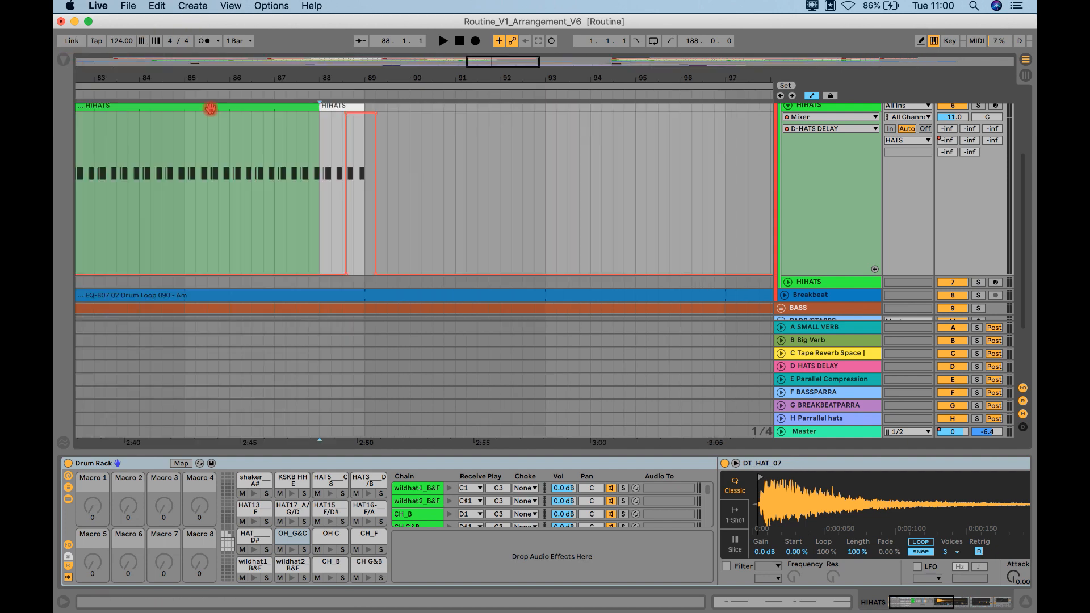
double_click(271, 77)
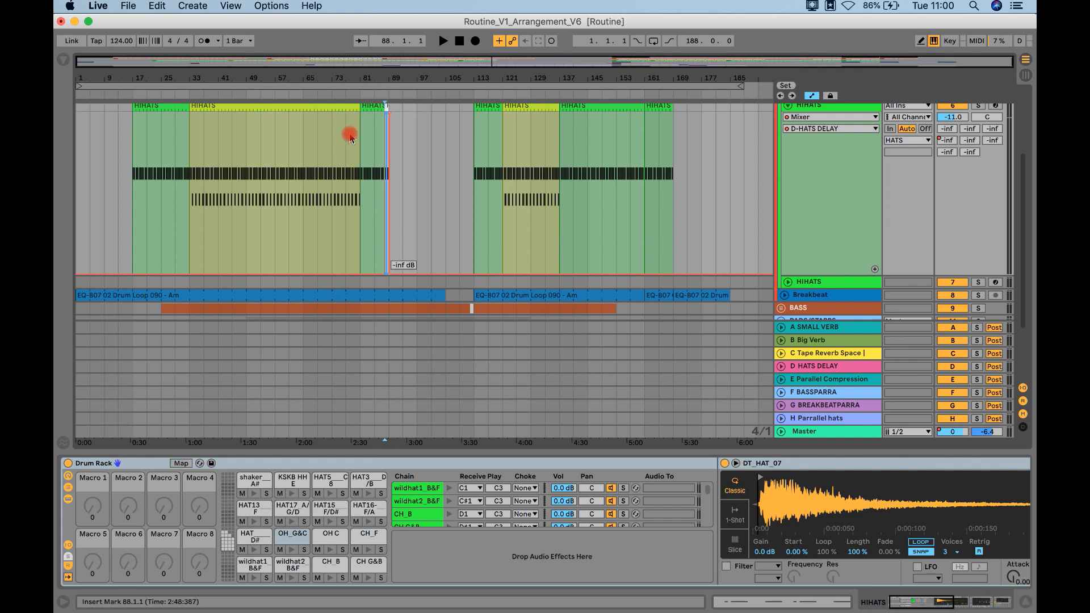
scroll(293, 141, up, 5)
scroll(294, 141, down, 3)
scroll(396, 251, down, 1)
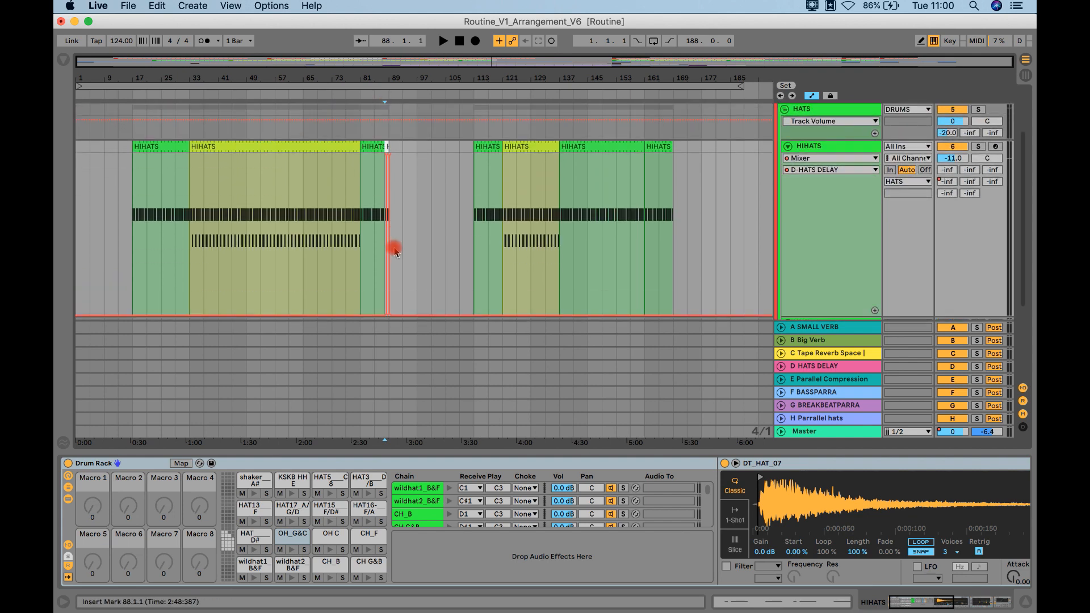
scroll(396, 252, down, 3)
scroll(390, 180, up, 3)
drag(389, 70, 445, 91)
click(585, 133)
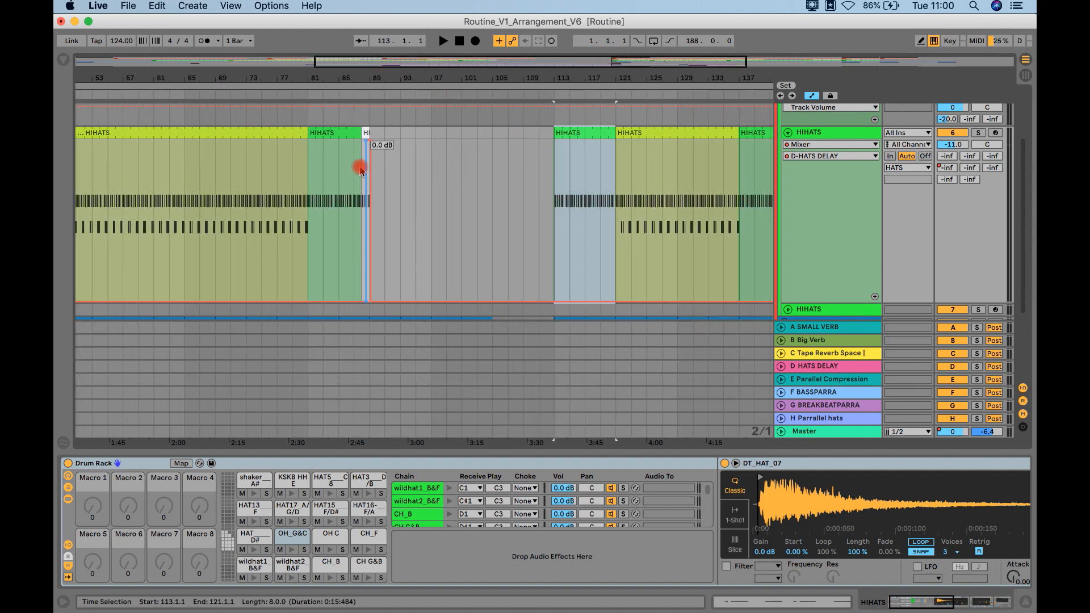
mouse_move(369, 305)
mouse_down()
mouse_move(547, 146)
mouse_move(399, 140)
mouse_move(385, 305)
mouse_up()
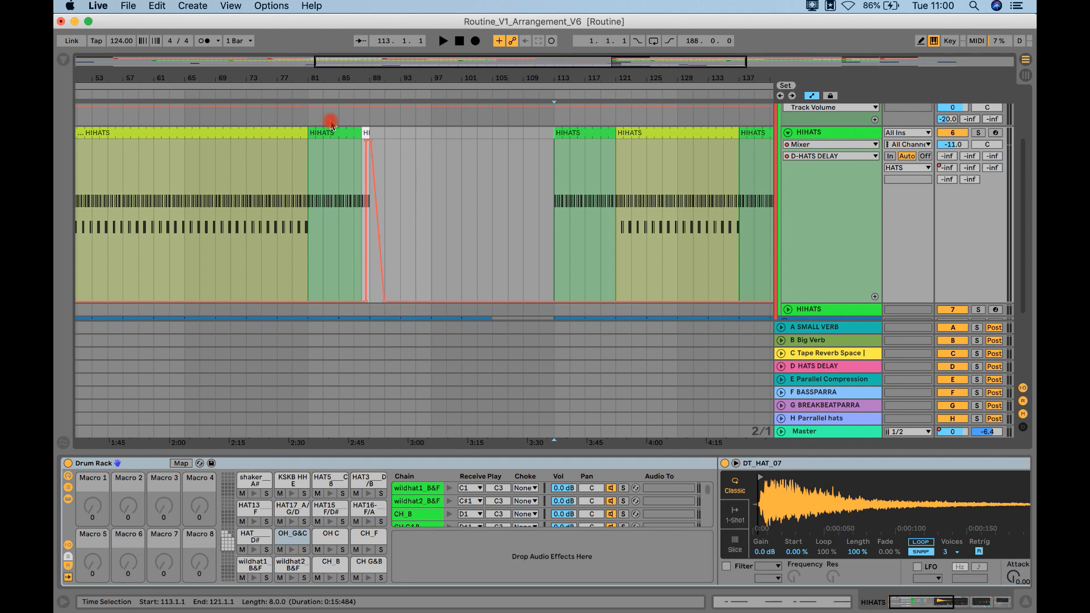
Step: Set the HATS DELAY return's Simple Delay to 100% Dry/Wet and 87% feedback while auditioning the transition
click(348, 95)
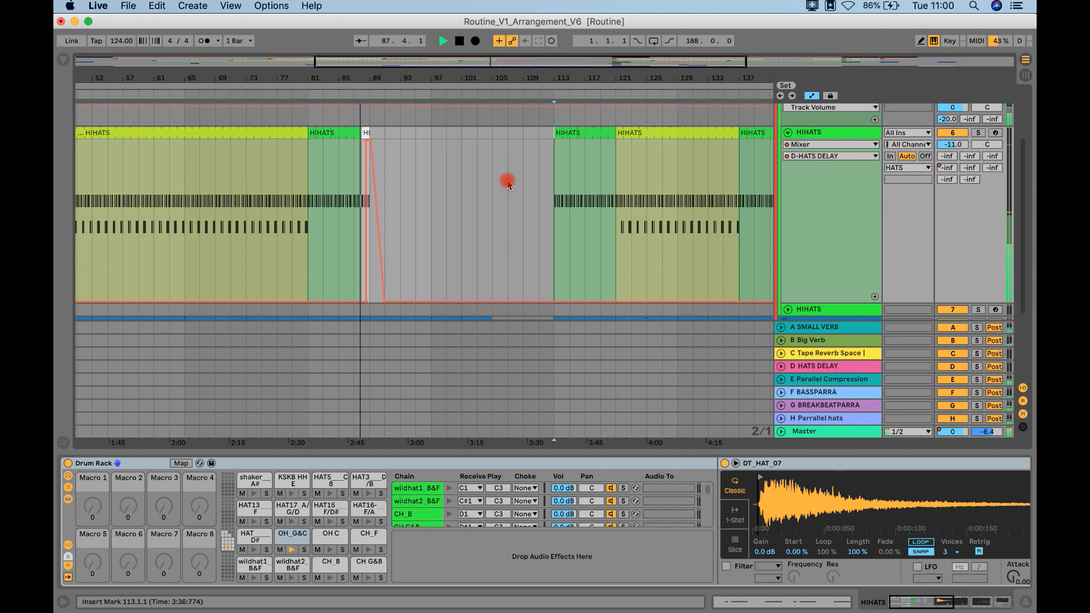
click(820, 360)
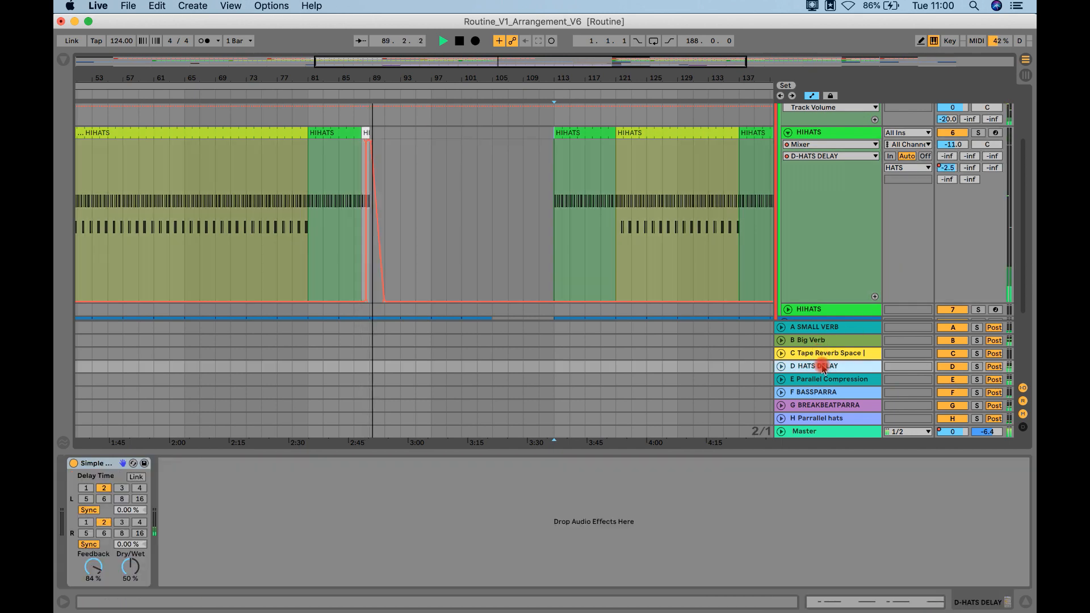
click(129, 569)
key(space)
click(97, 569)
drag(92, 567, 92, 567)
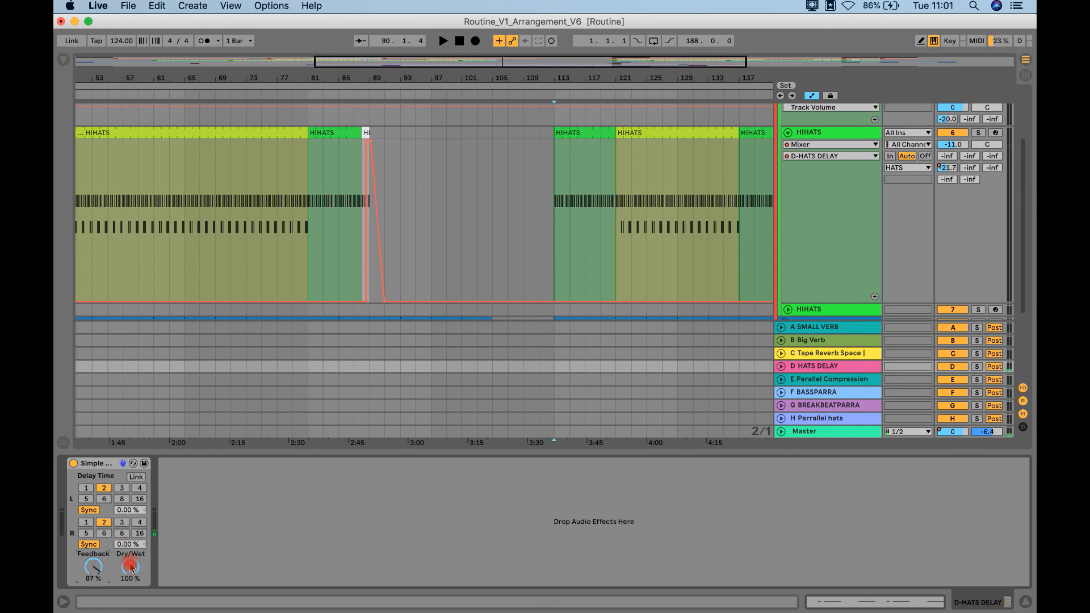
click(809, 372)
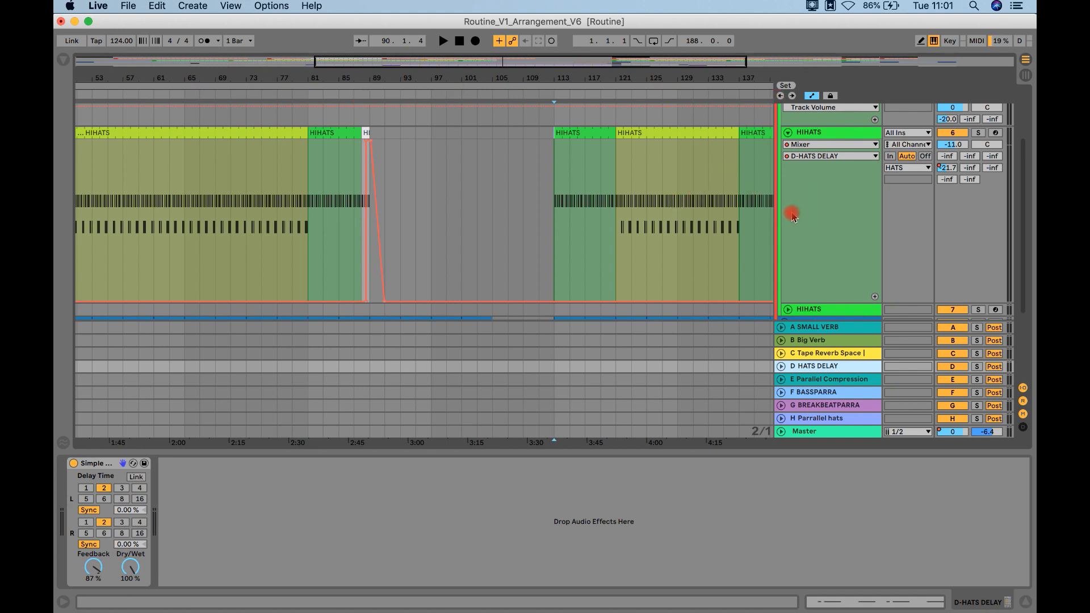
click(122, 578)
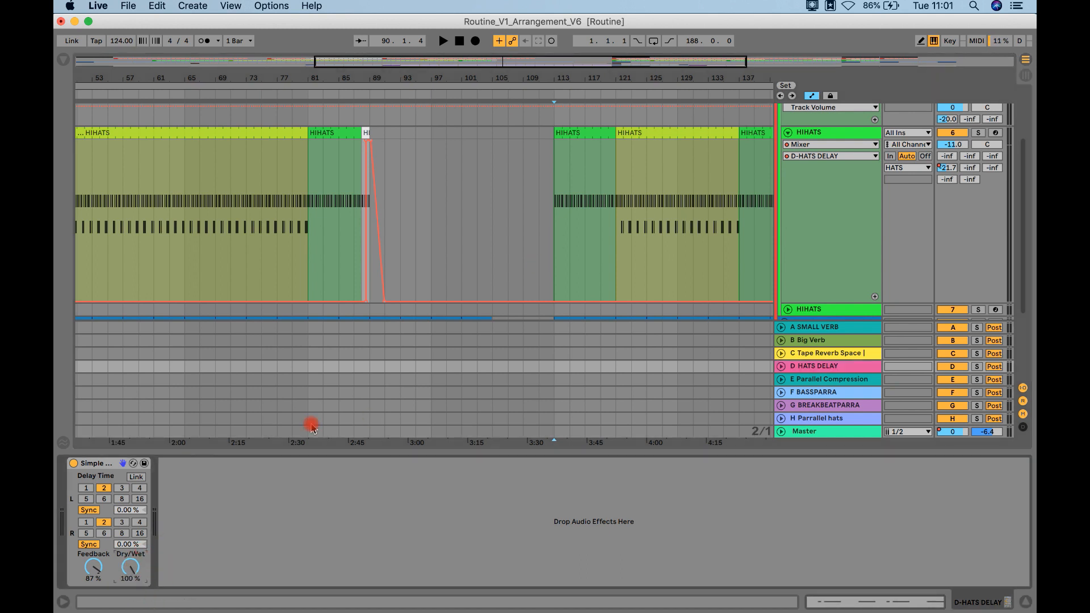
Step: Play back the hat-delay transition from just before bar 88 into the breakdown
click(360, 95)
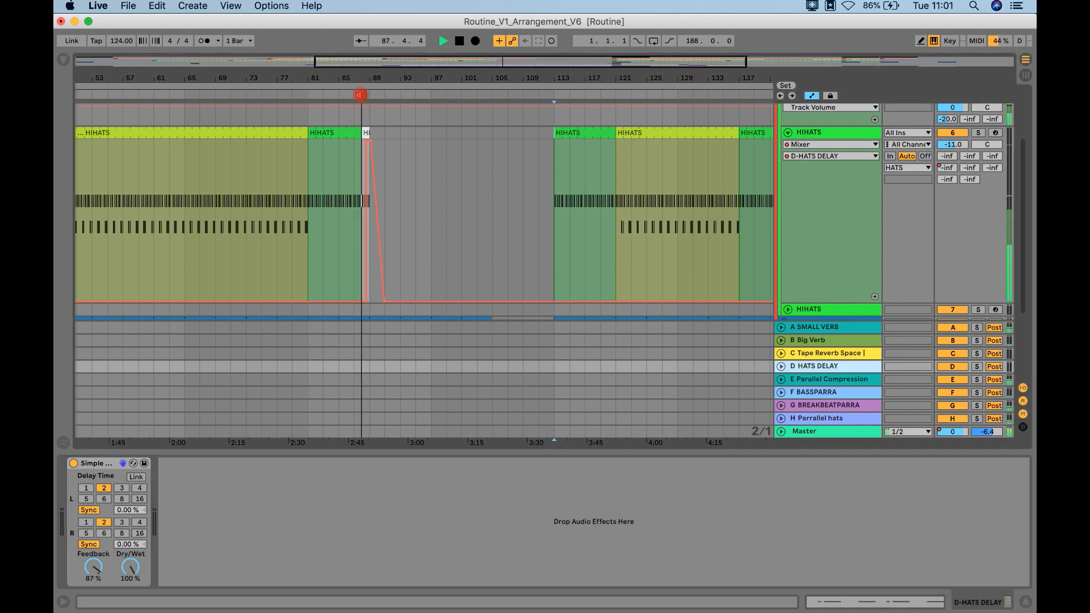
click(464, 218)
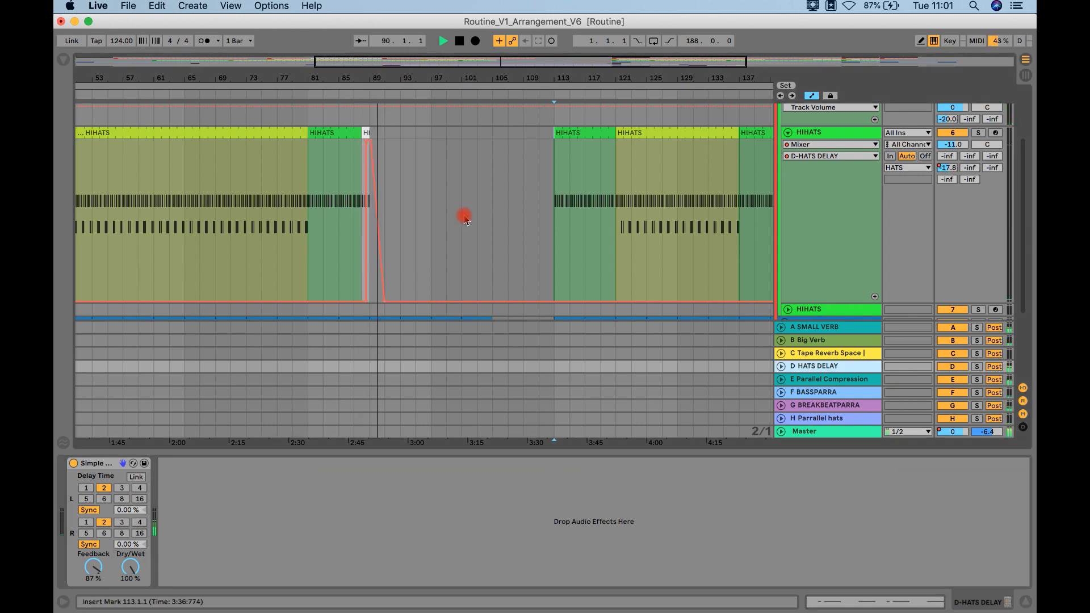
key(space)
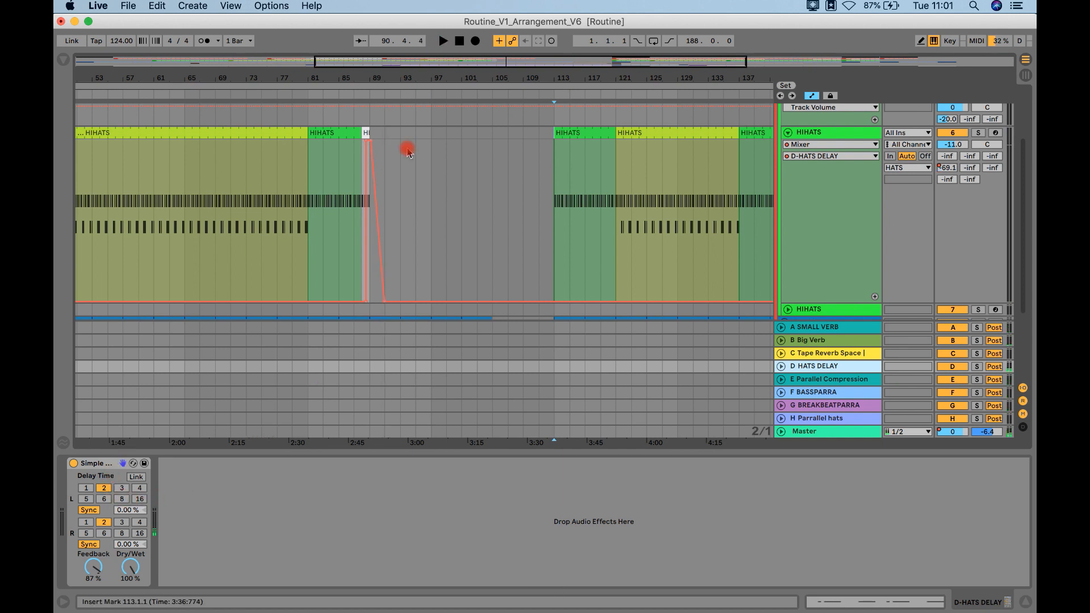
Step: Split the HIHATS clip at bar 168 and repeat bar 88's white clip and HATS DELAY send jump over that final bar
click(367, 133)
click(370, 149)
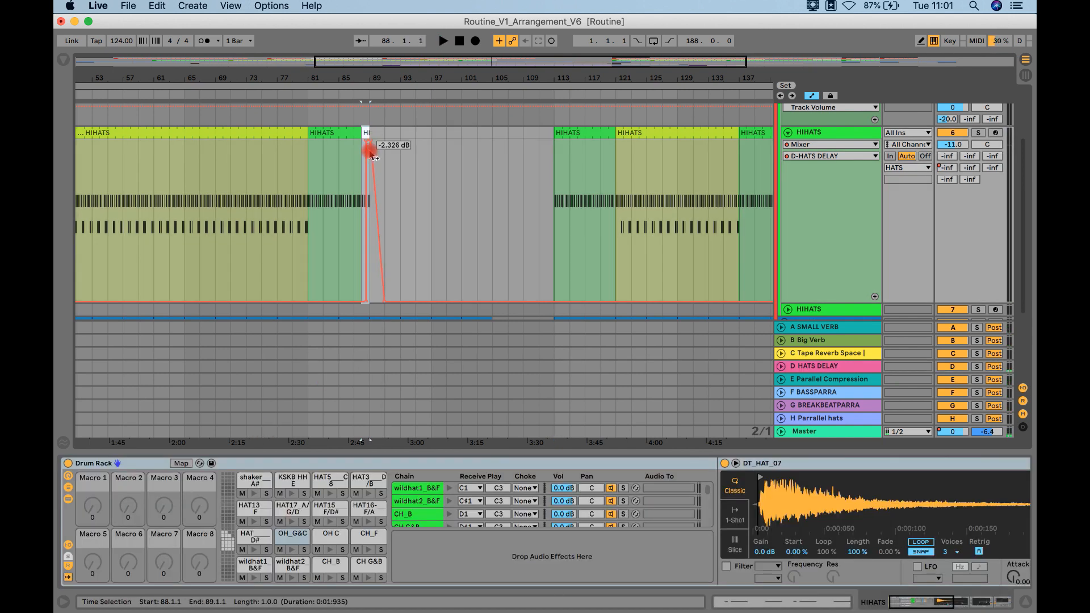
scroll(614, 201, right, 3)
scroll(614, 201, down, 1)
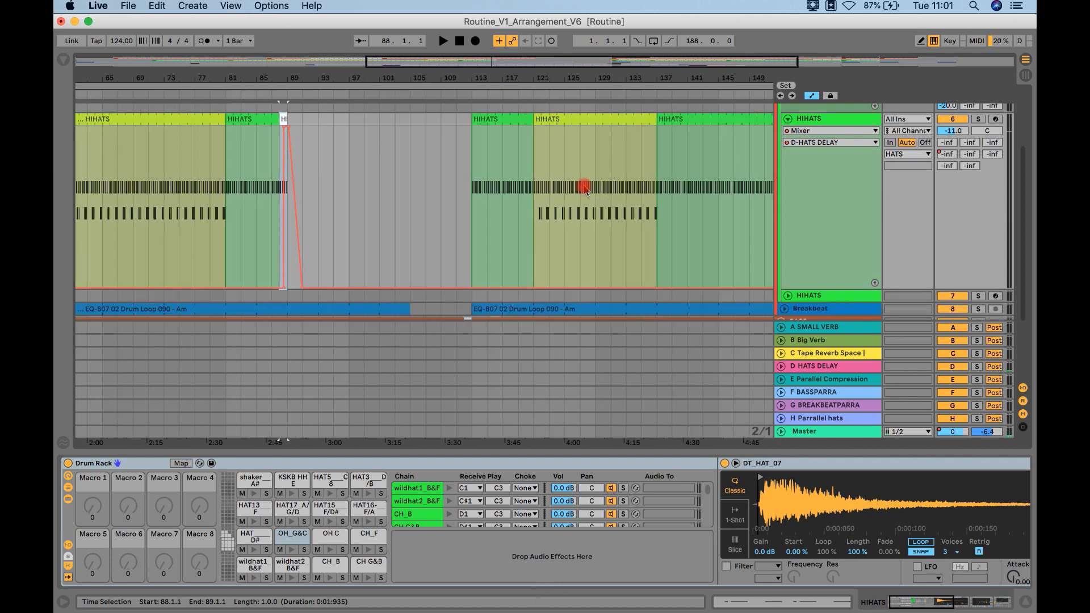
scroll(448, 130, right, 6)
scroll(690, 210, up, 1)
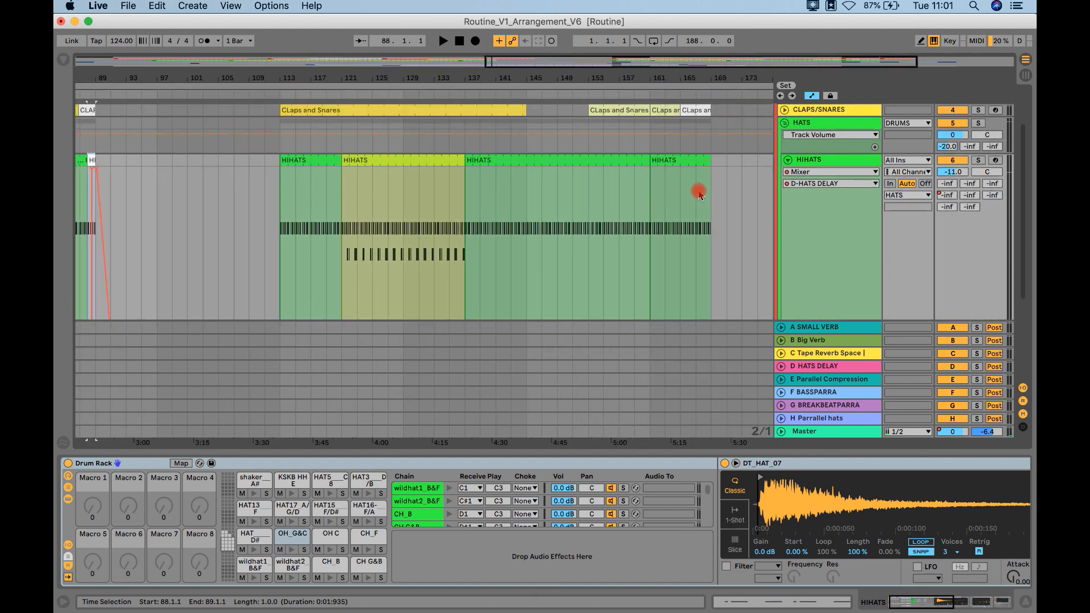
drag(714, 81, 695, 187)
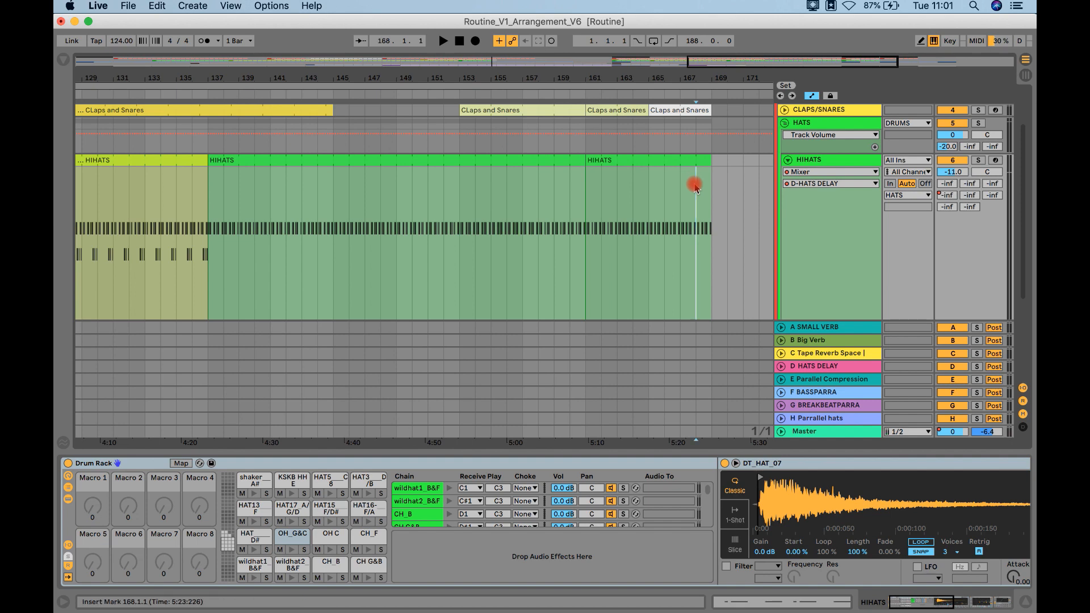
key(super+e)
Step: Play back the second hat-delay transition from bar 168
key(space)
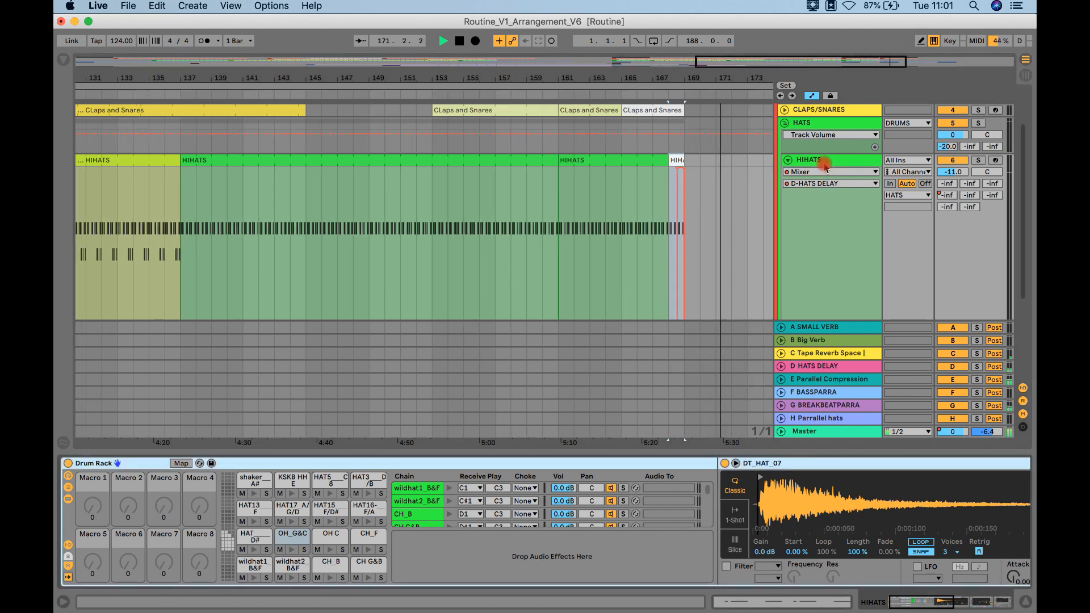
scroll(825, 166, down, 4)
key(space)
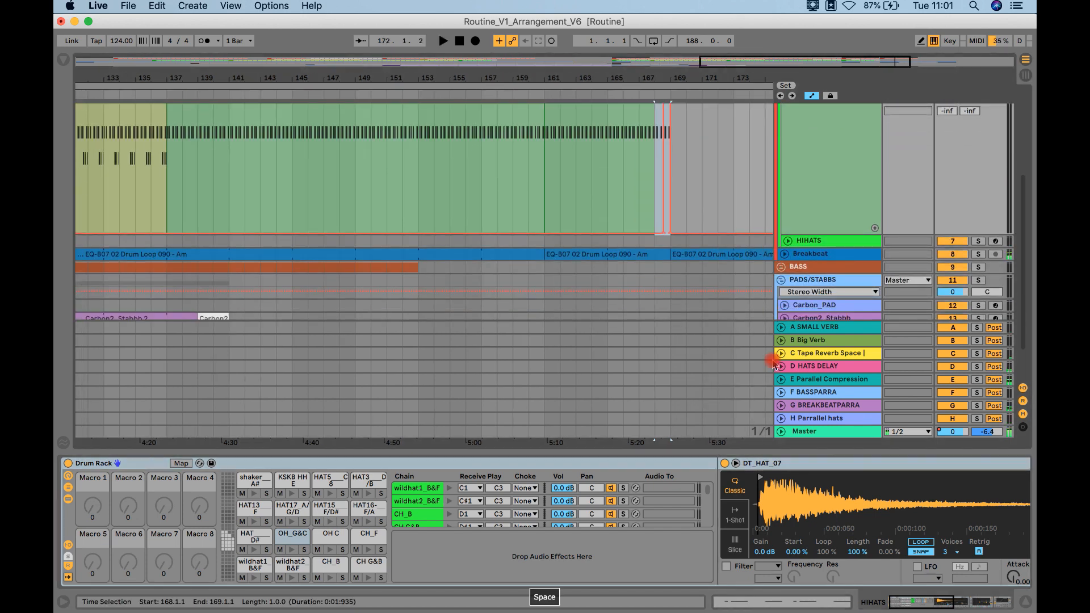
Step: Show the L Beat Delay automation on the HATS DELAY return and drop it to 1 at about bar 170
click(782, 367)
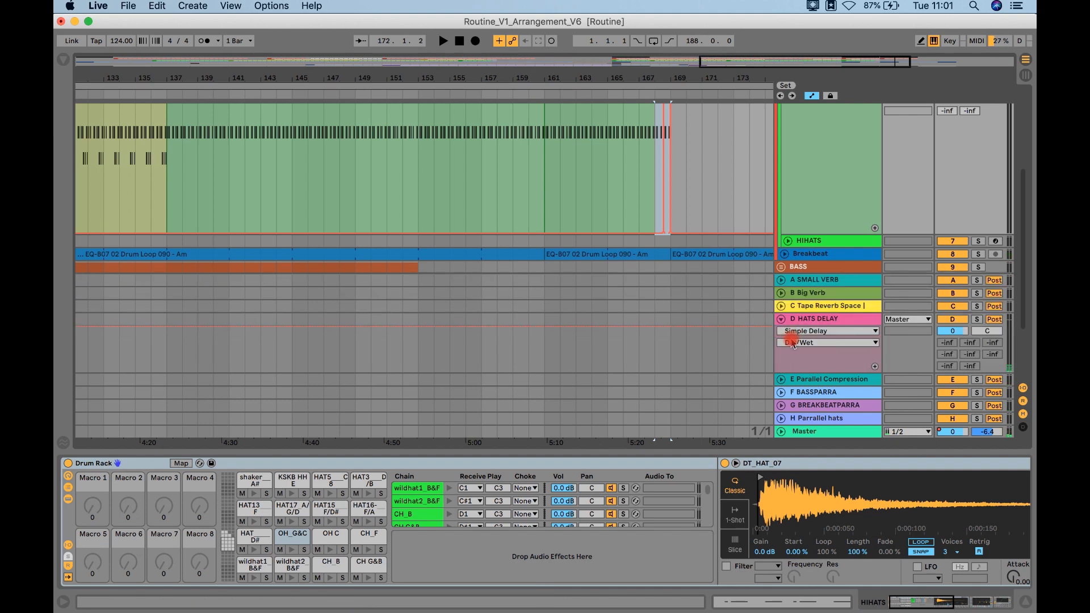
click(793, 343)
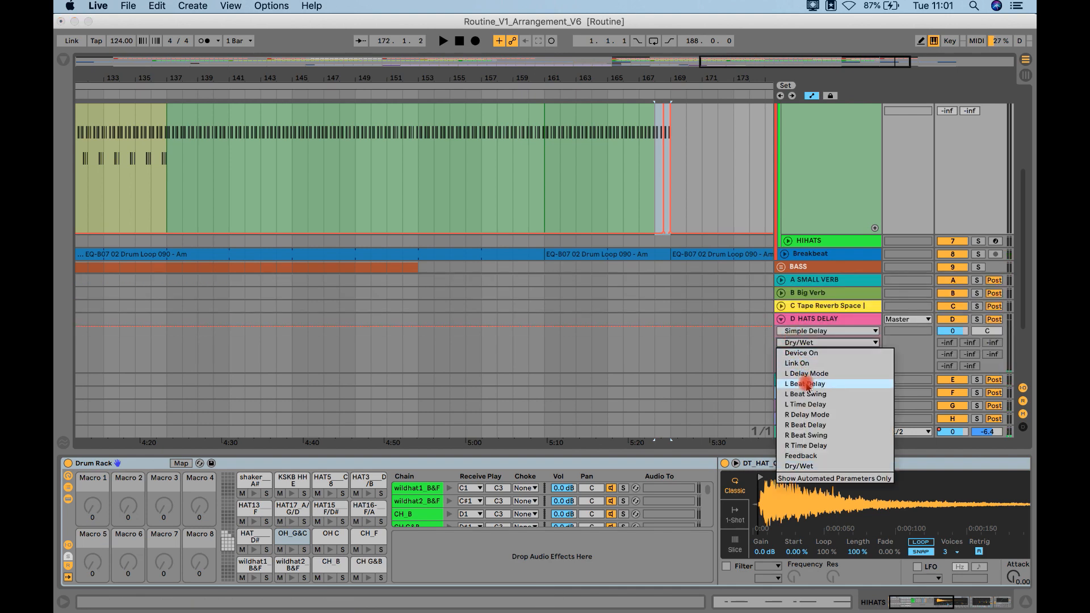
click(808, 384)
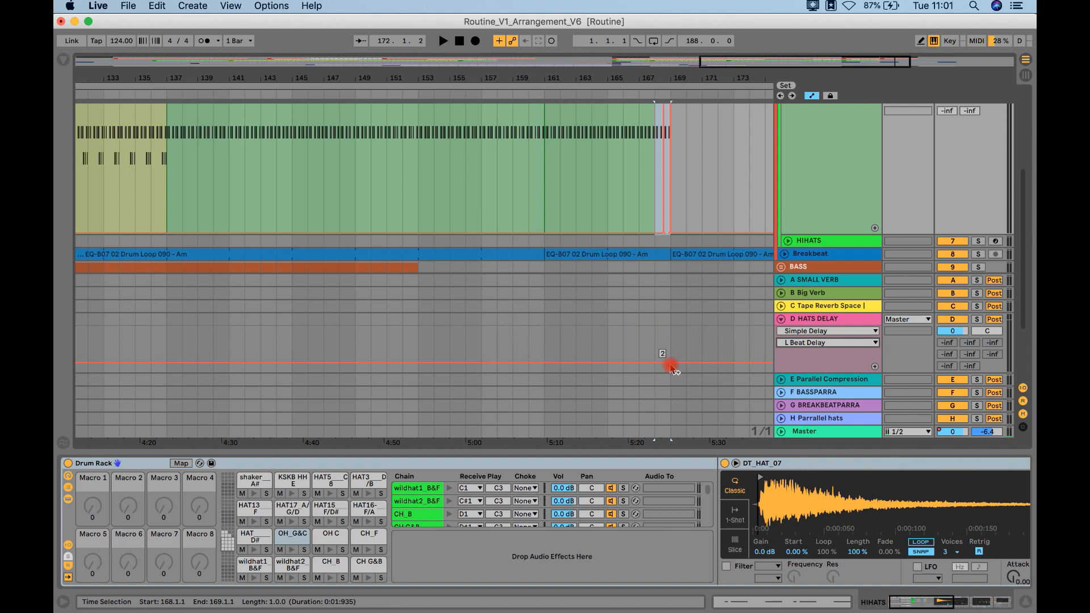
click(684, 367)
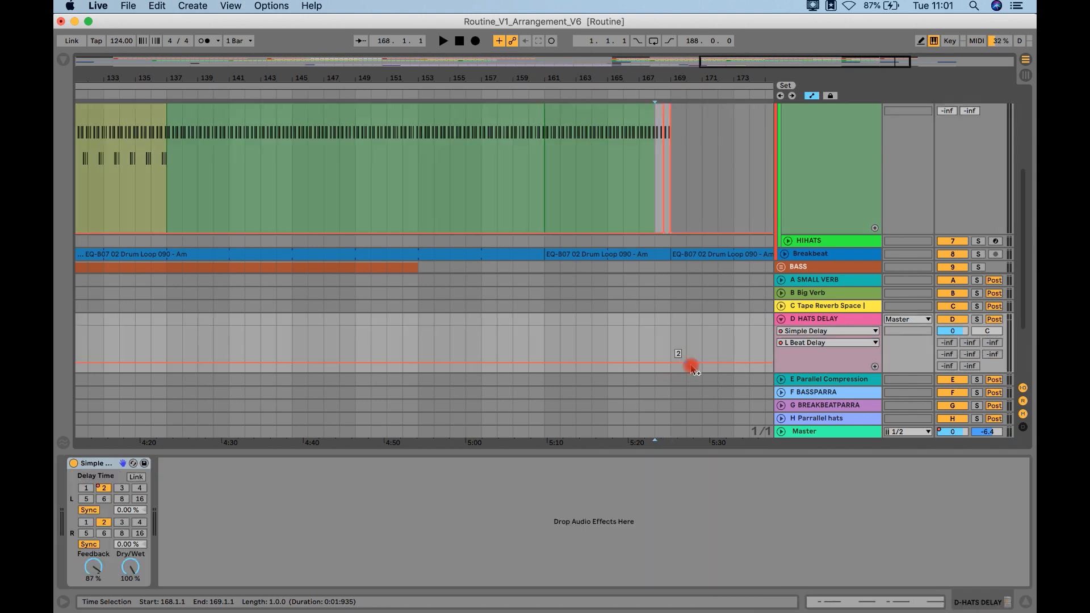
drag(697, 366, 687, 369)
Step: Automate the HATS DELAY return's R Beat Delay to drop to 1 at about bar 170 and audition the change
drag(792, 343, 812, 426)
click(689, 367)
drag(701, 366, 685, 372)
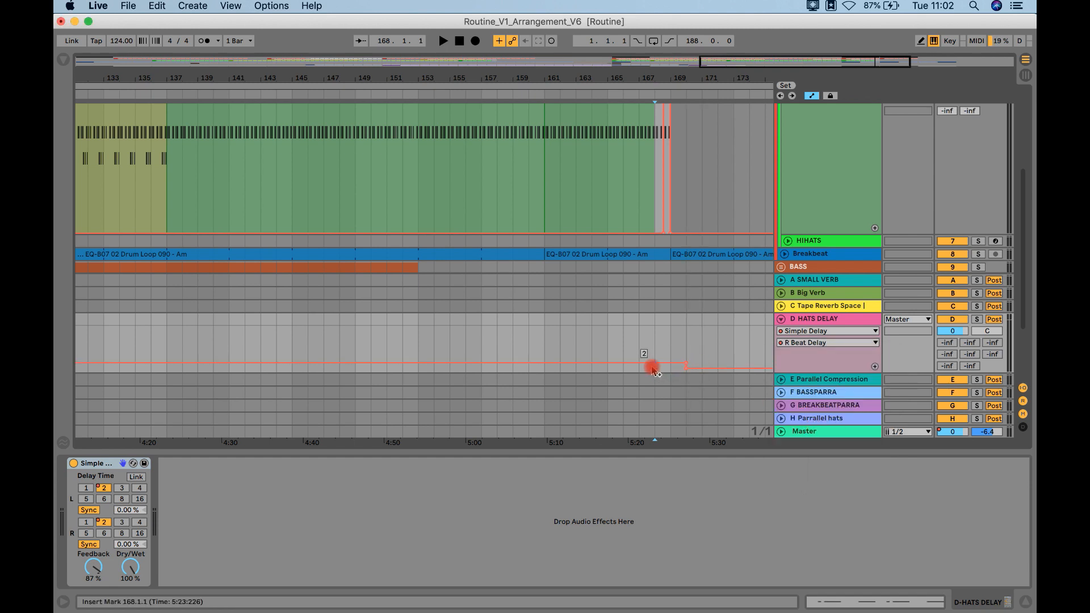
key(space)
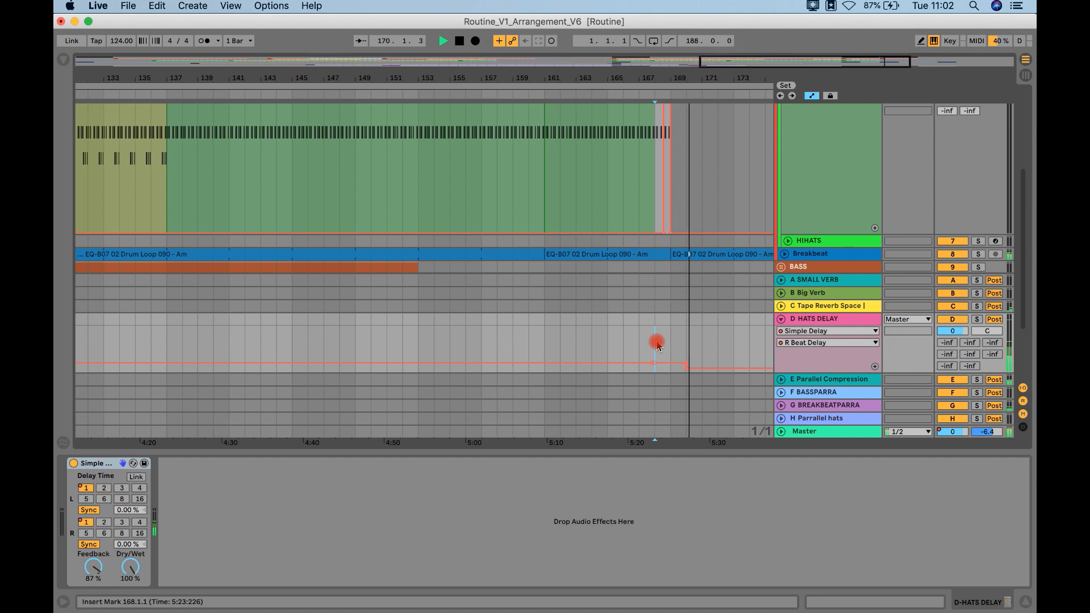
key(space)
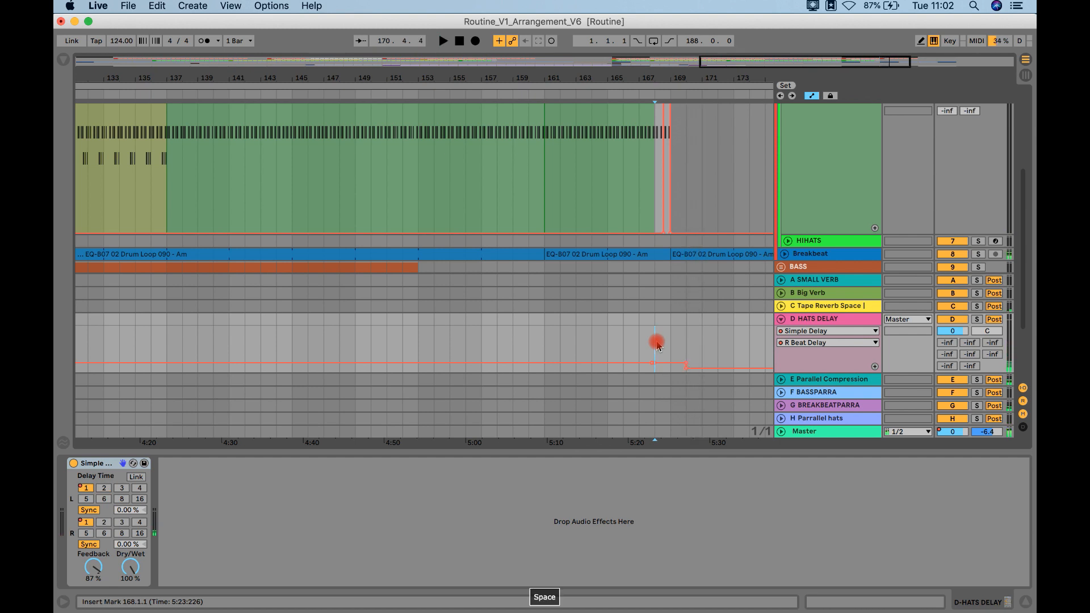
Step: Fold the HATS DELAY and first HIHATS tracks and hide the device view
click(781, 318)
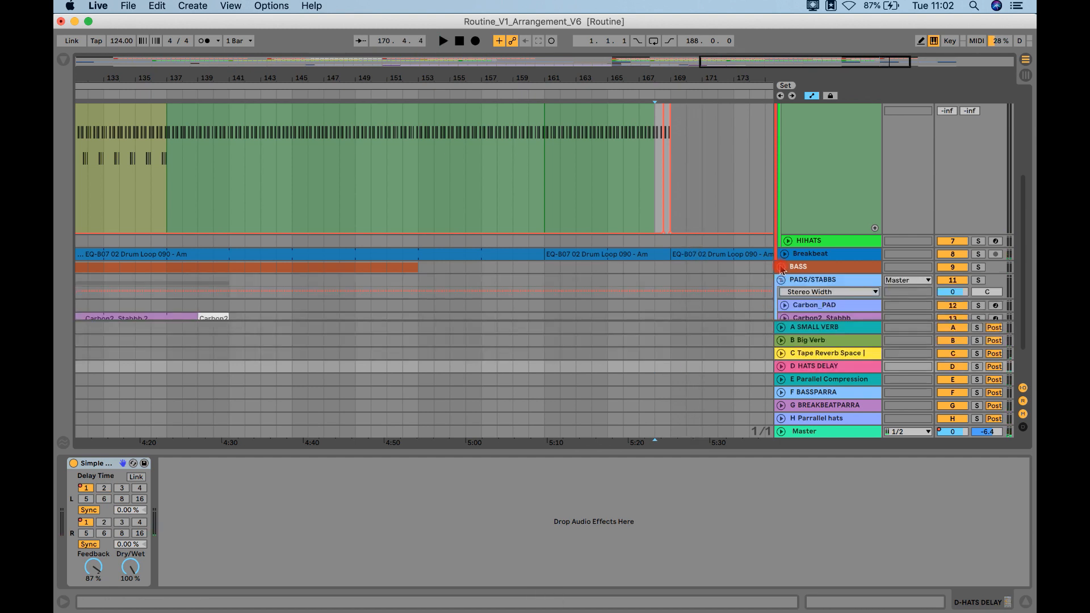
scroll(782, 267, up, 5)
click(788, 222)
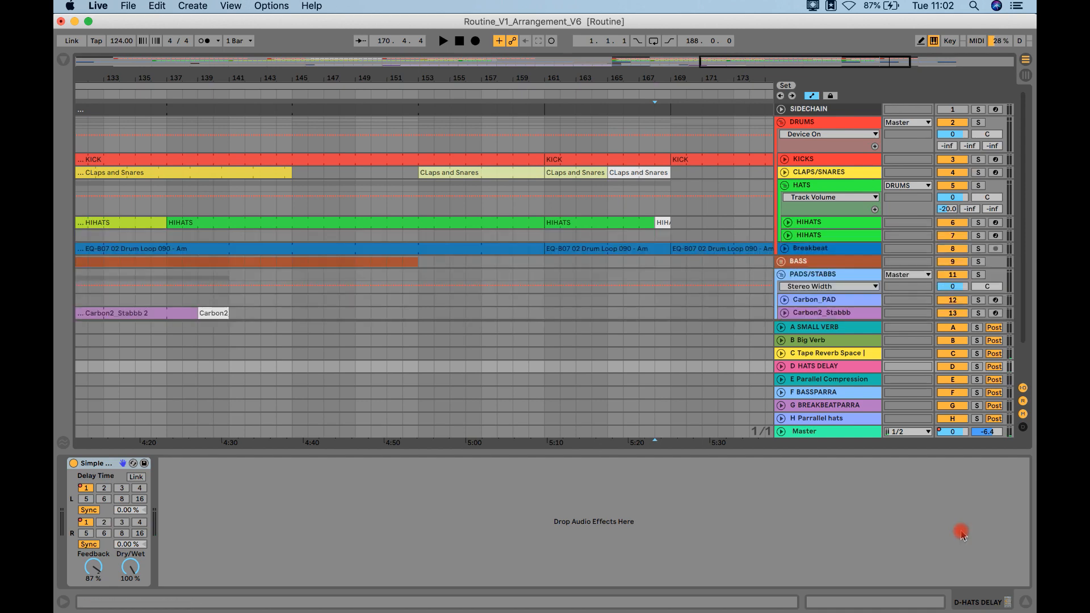
click(1024, 601)
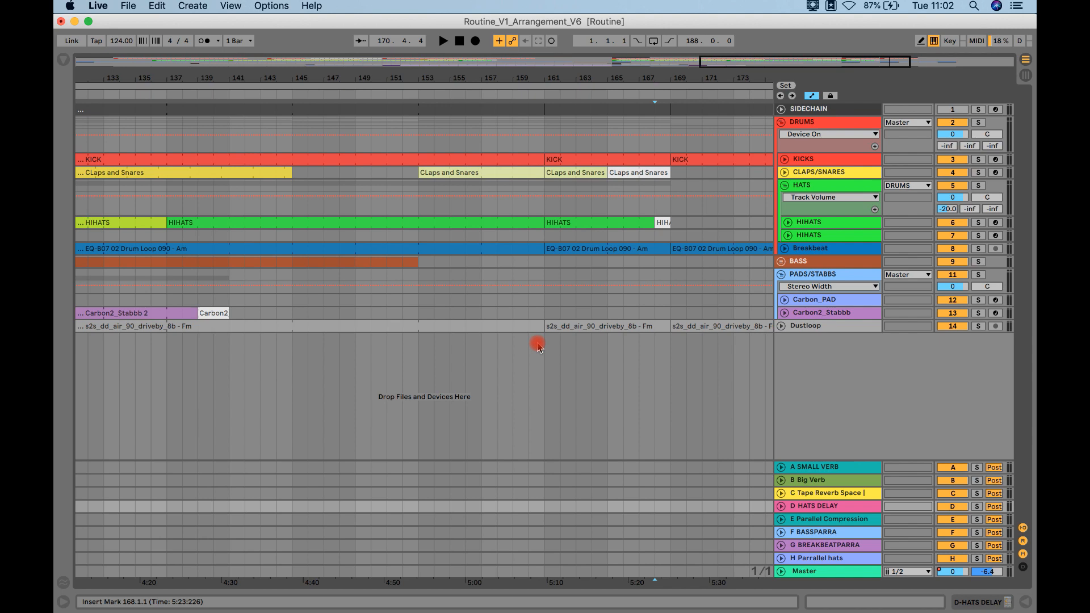
Step: Zoom out to the whole arrangement and play it from bar 113
double_click(505, 90)
click(476, 92)
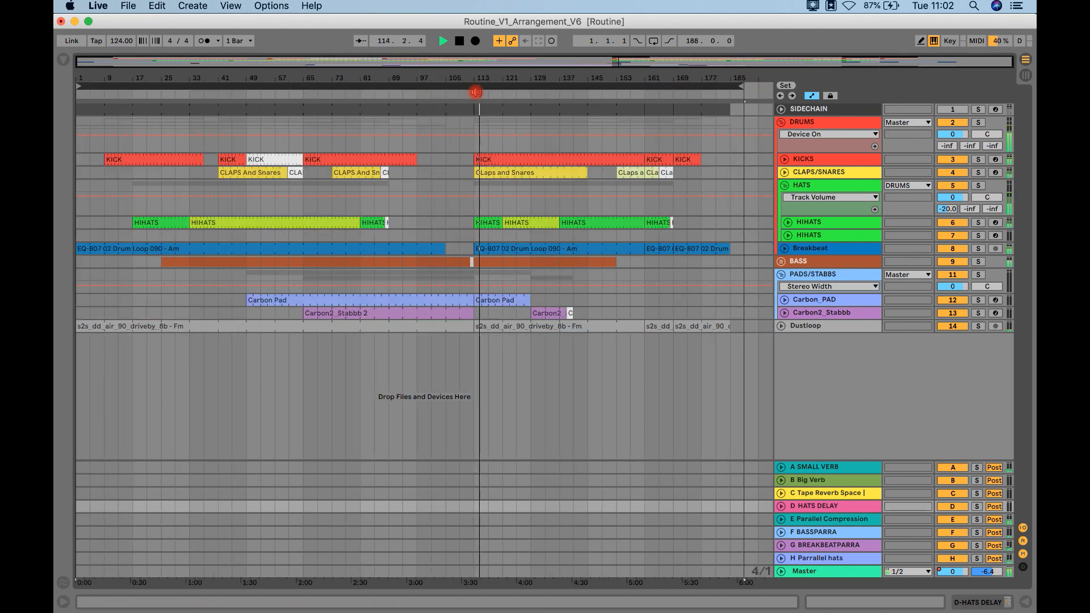
click(684, 252)
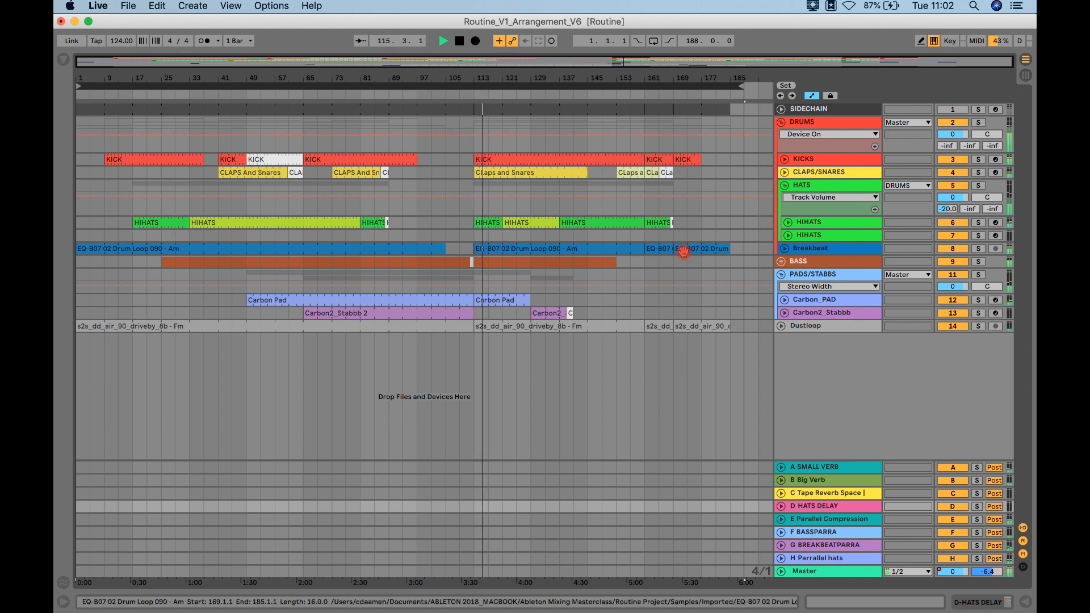
click(787, 222)
click(788, 222)
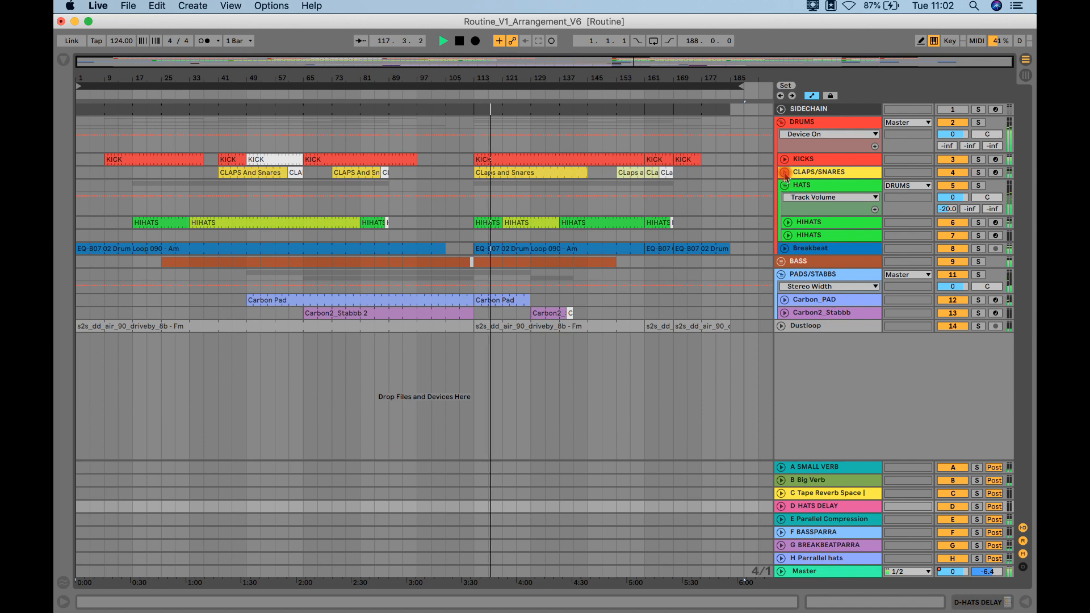
Step: Unfold the CLAPS/SNARES track and display its B-Big Verb send automation
click(785, 172)
click(945, 207)
drag(969, 197, 970, 197)
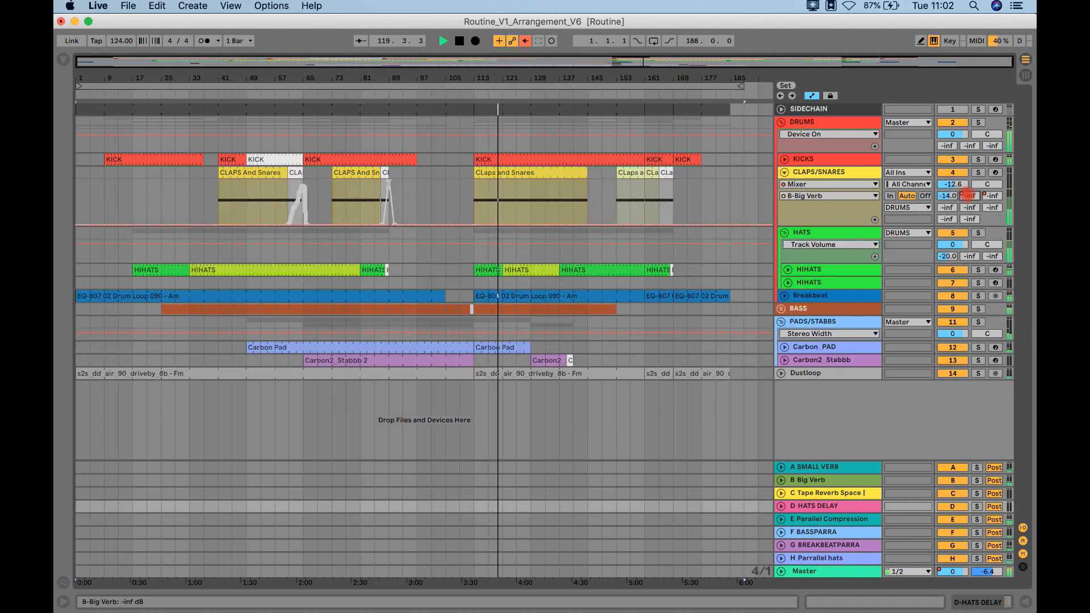